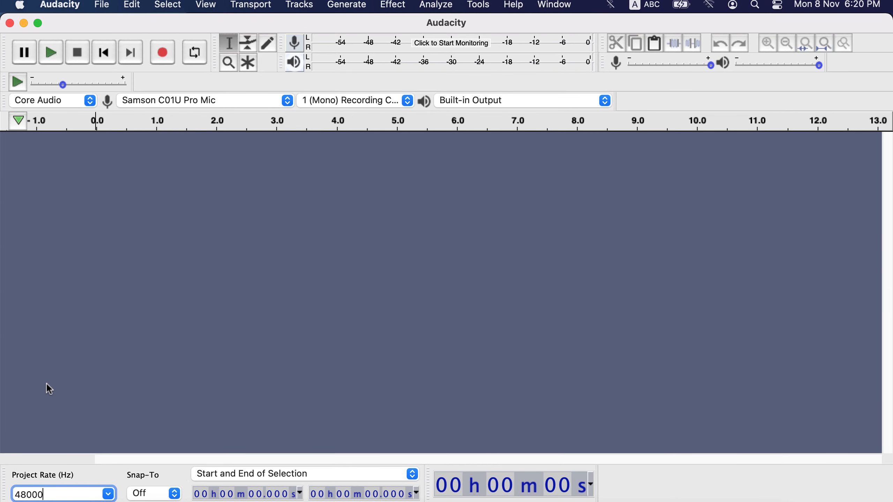
- Record about 23 seconds of microphone audio onto a new mono track and stop the recording
click(165, 53)
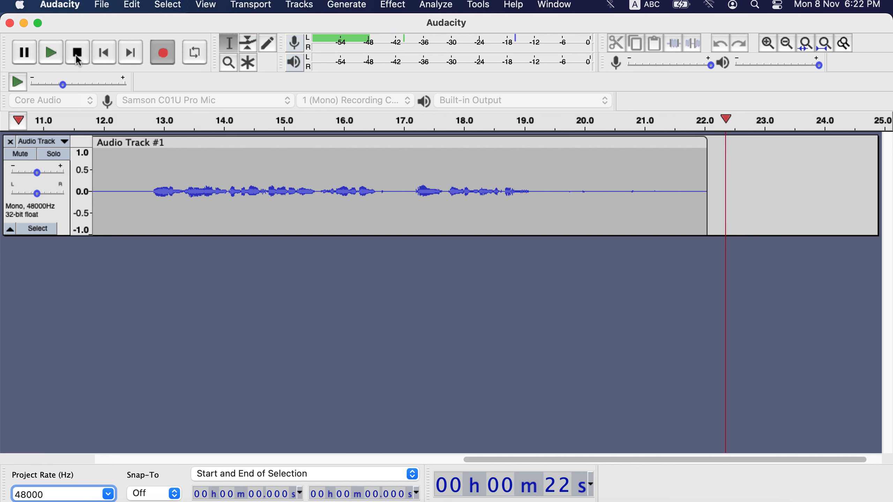
click(80, 62)
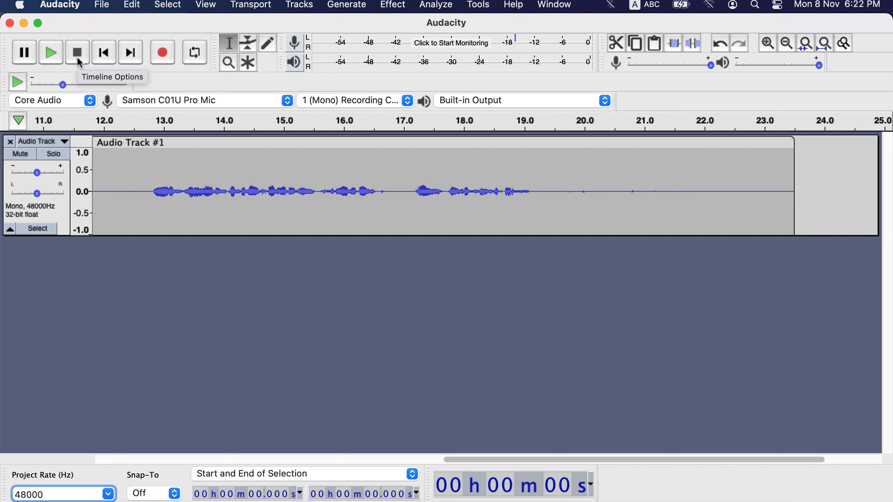
scroll(137, 186, left, 5)
scroll(138, 186, left, 8)
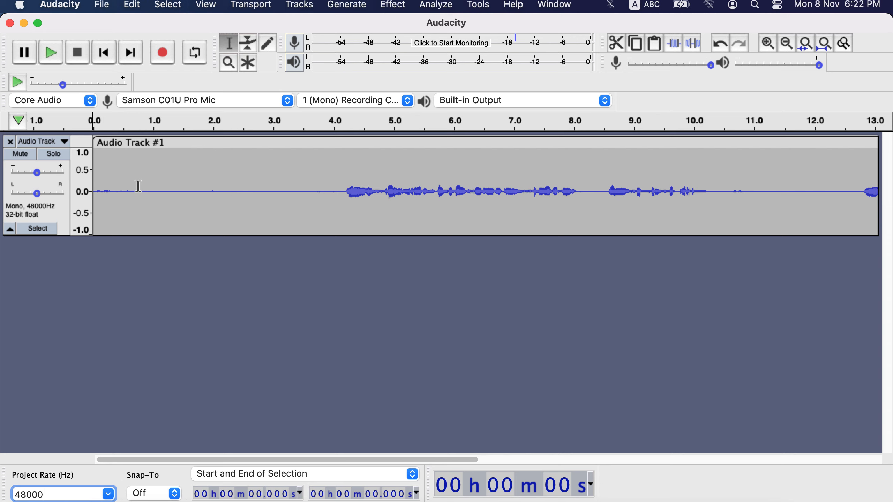
- Save the project as "test project" in the audacity projects folder, using the AUP3 file type
click(103, 6)
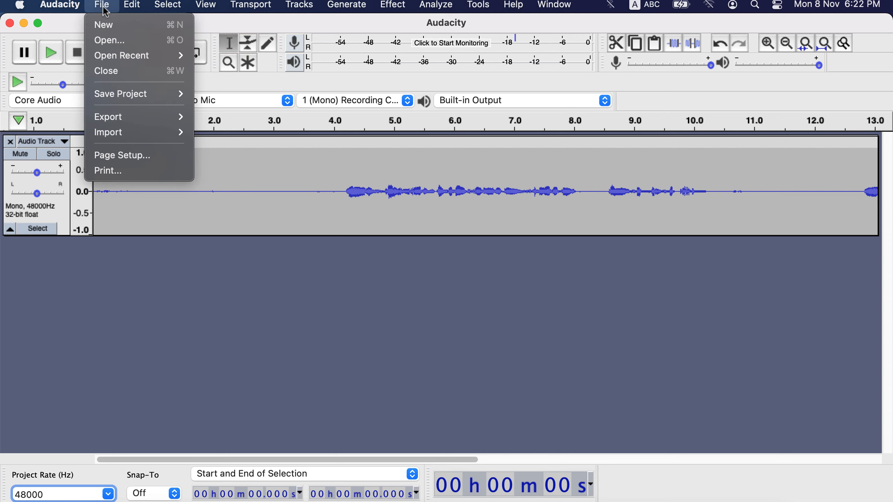
mouse_move(129, 95)
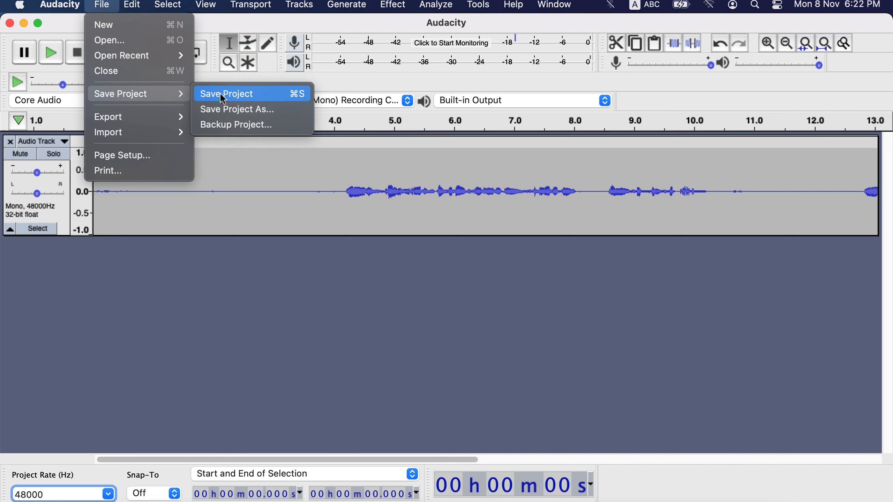
click(247, 98)
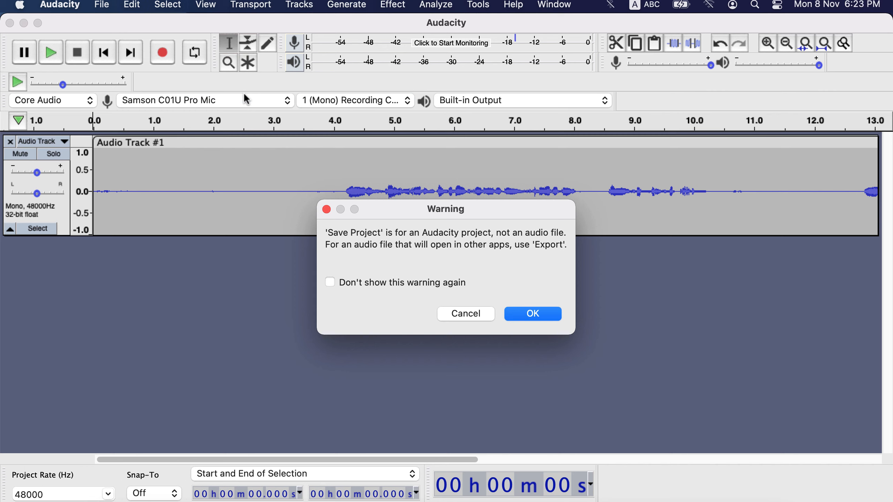
click(533, 314)
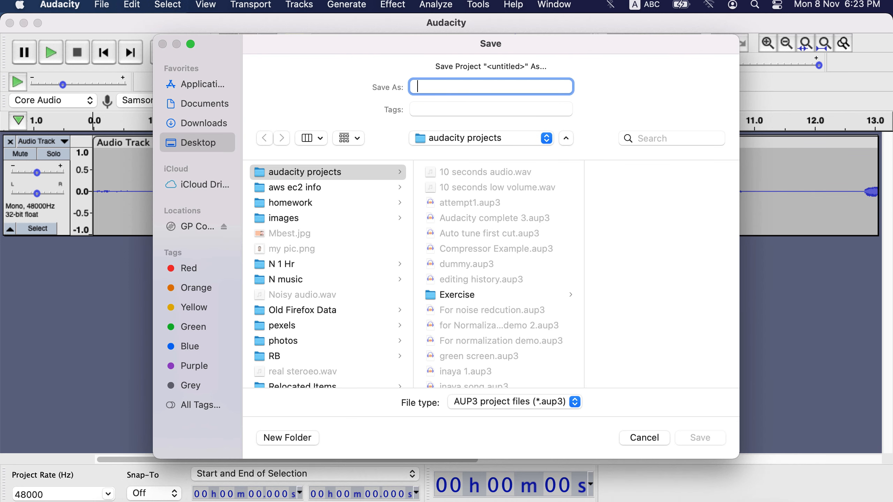
text(test project)
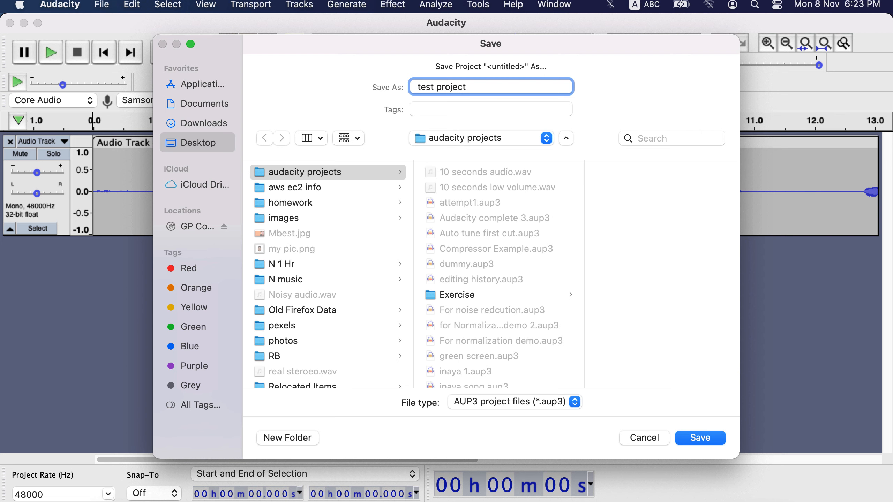
key(Return)
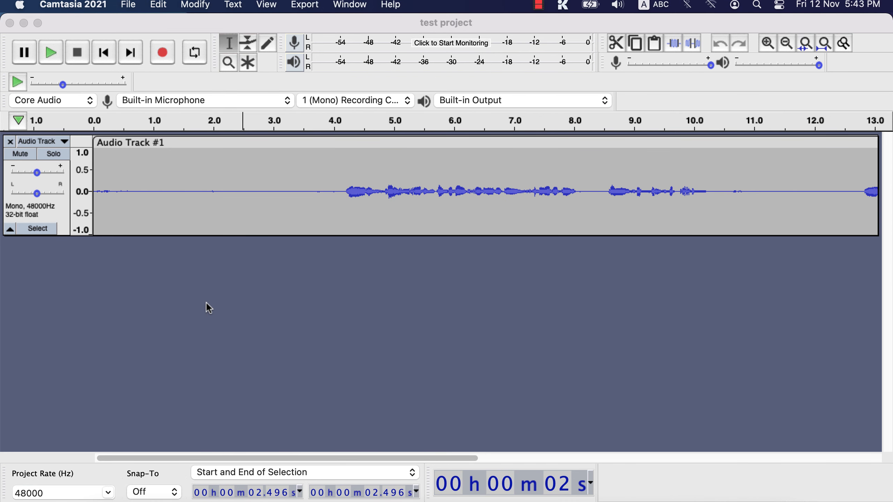
- Play back the recording from about 1.1 seconds to past the first spoken passage, watching the playback level, and stop
click(159, 192)
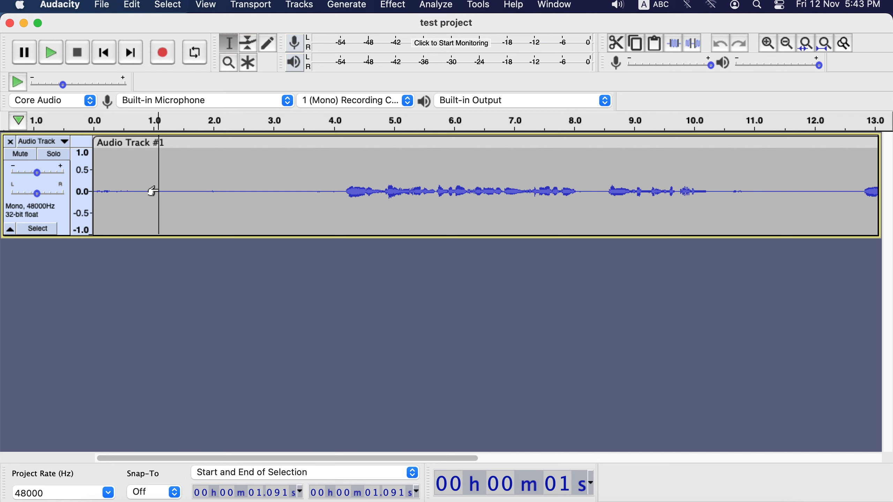
key(space)
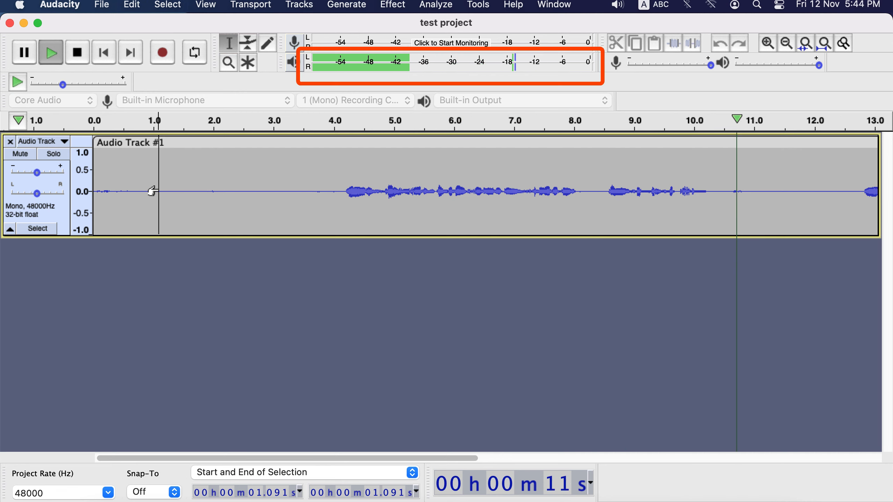
key(space)
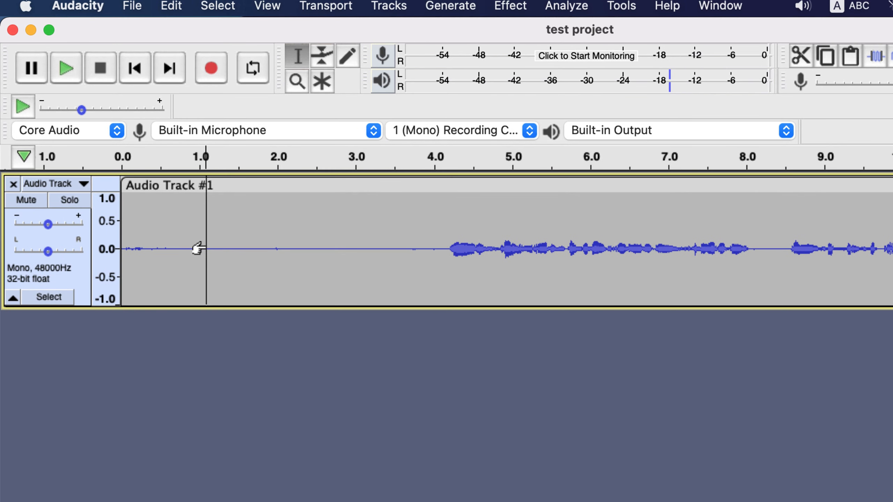
- Select the opening silence up to about 2.8 seconds and the speech from about 4.1 to 8.0 seconds, and clear the selection
drag(337, 247, 99, 253)
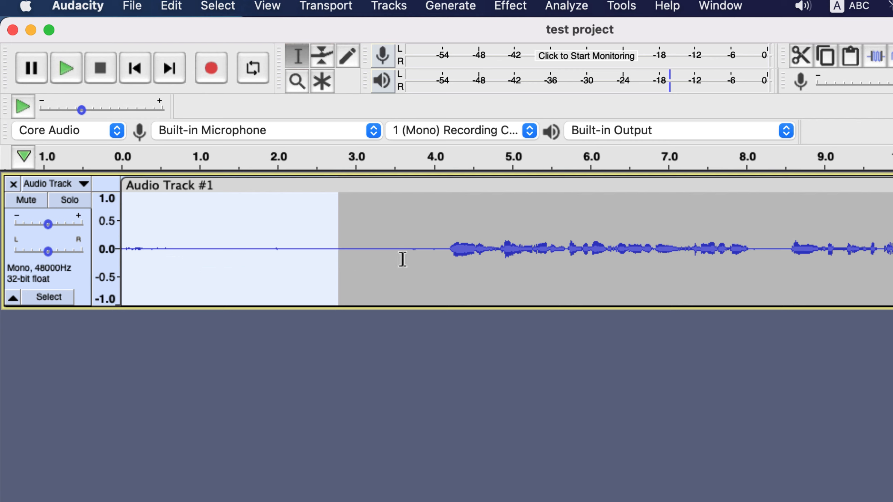
drag(441, 245, 750, 274)
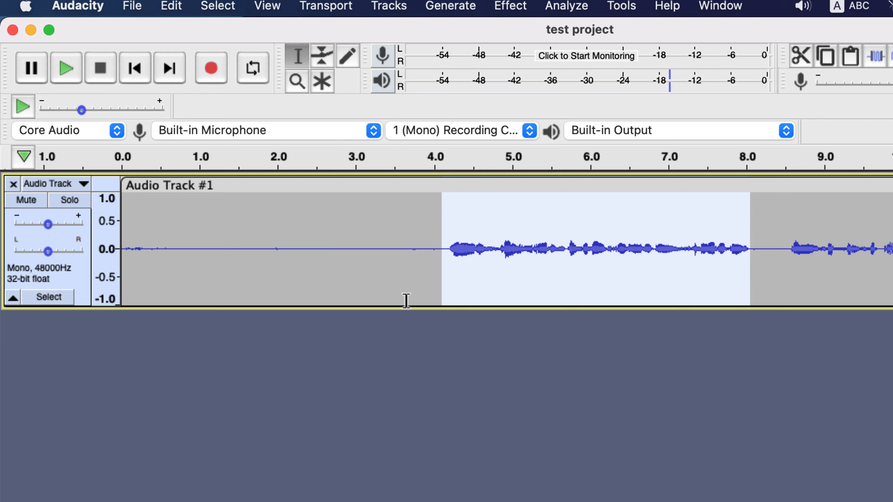
click(330, 275)
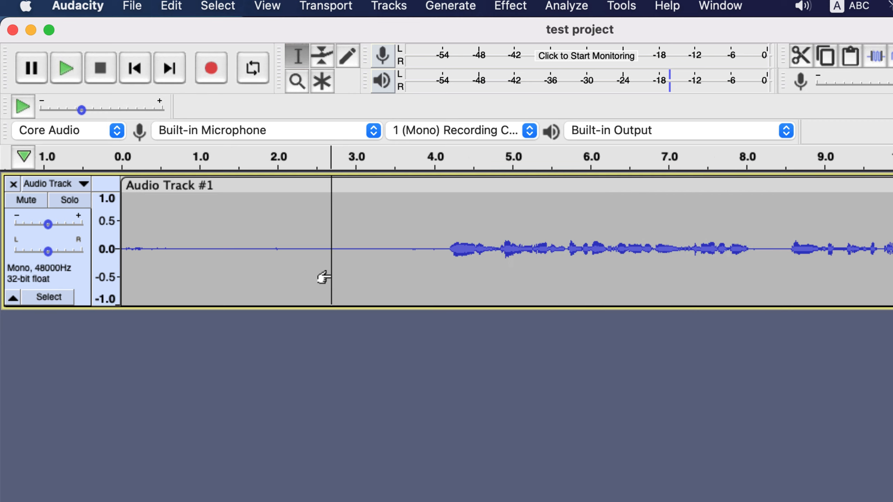
- Delete roughly the first 0.7 seconds of audio from the beginning of the track
click(175, 249)
shift+click(122, 249)
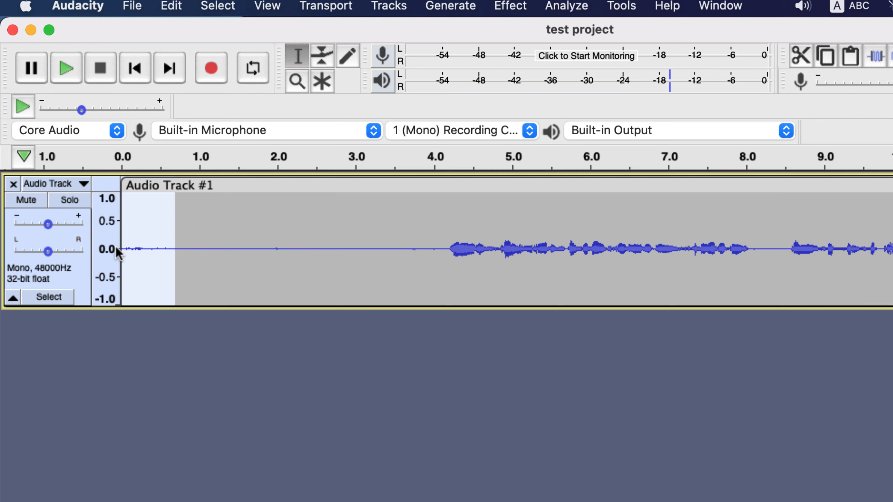
key(Delete)
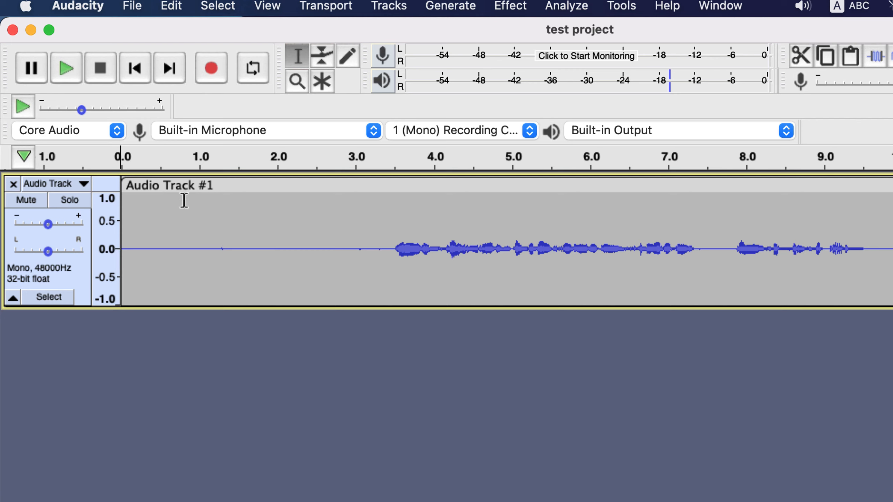
- Rename the audio clip as "Test track #1" and clear the selection
click(185, 190)
click(183, 189)
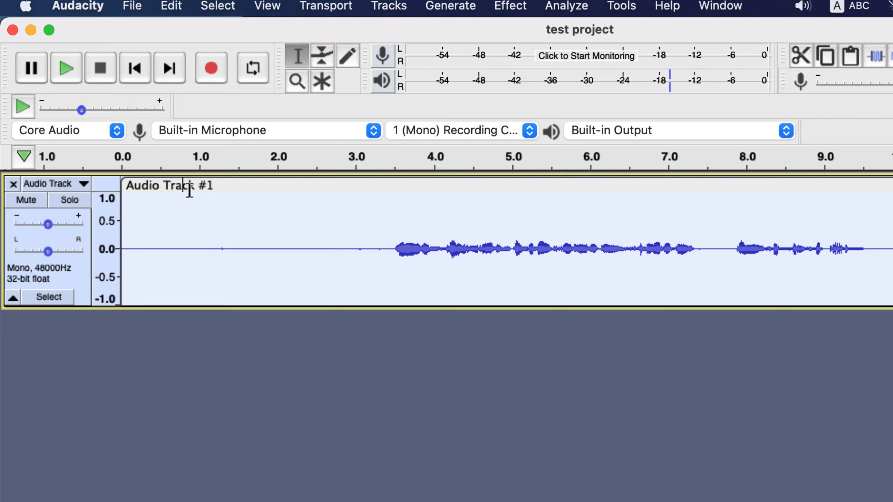
key(BackSpace)
key(BackSpace)
key(BackSpace)
key(BackSpace)
key(BackSpace)
key(BackSpace)
key(BackSpace)
key(BackSpace)
key(BackSpace)
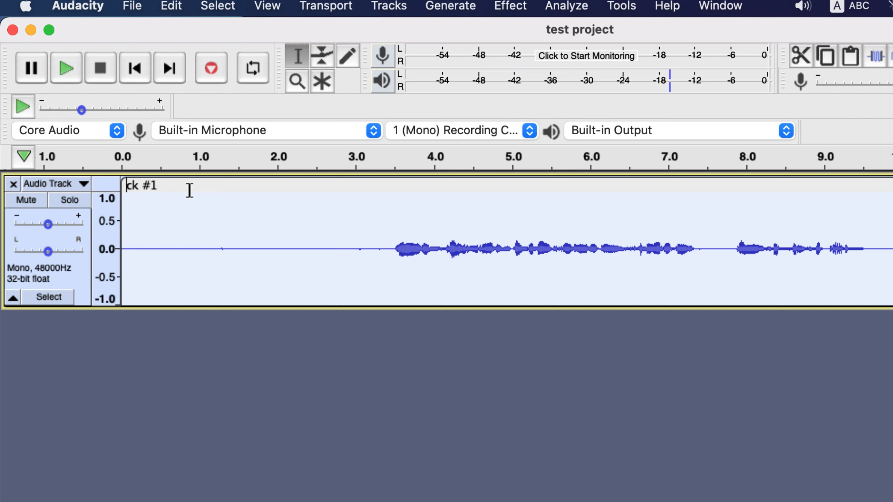
text(Test )
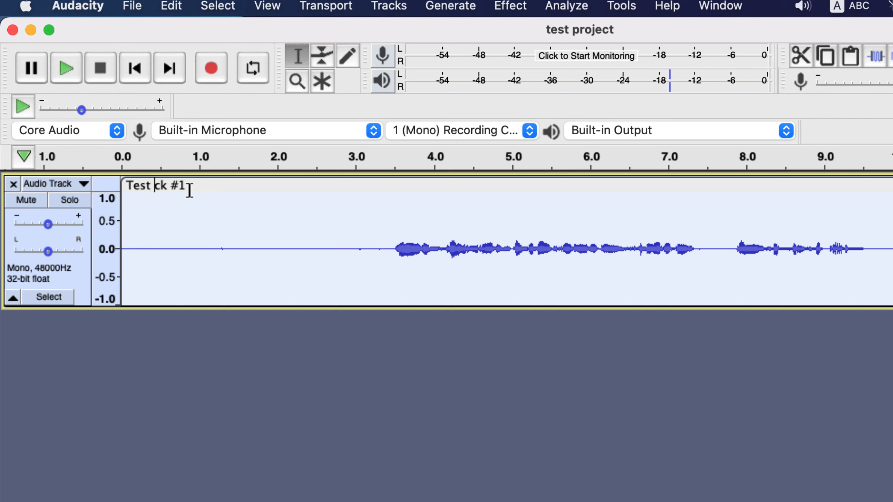
text(tra)
key(Return)
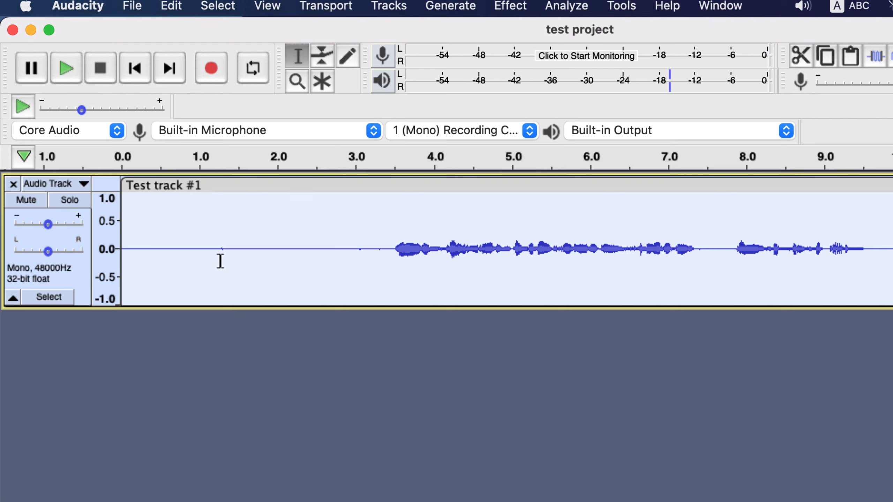
click(233, 326)
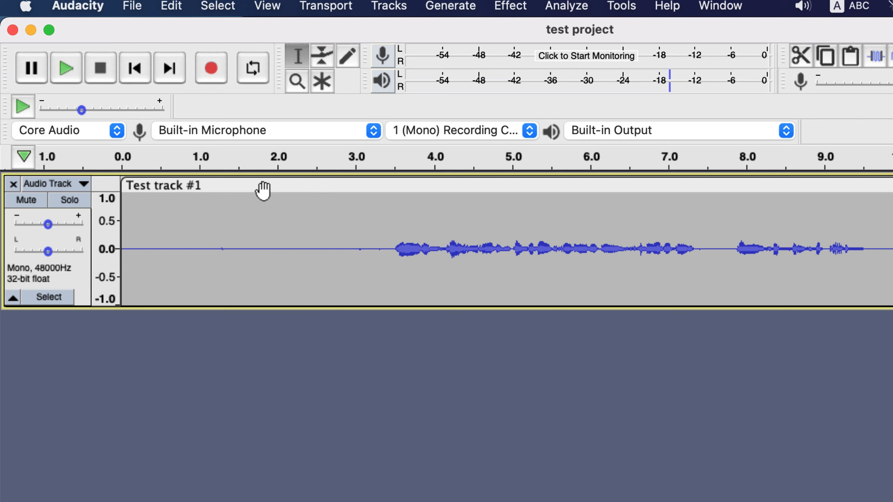
- Shift the clip about half a second earlier on the timeline and move it back to start at 0.0
drag(262, 191, 221, 191)
click(356, 190)
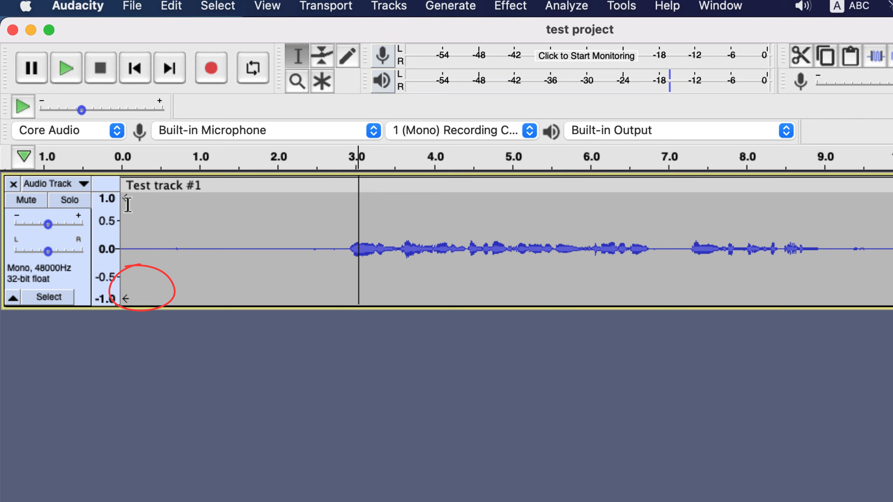
drag(225, 192, 267, 186)
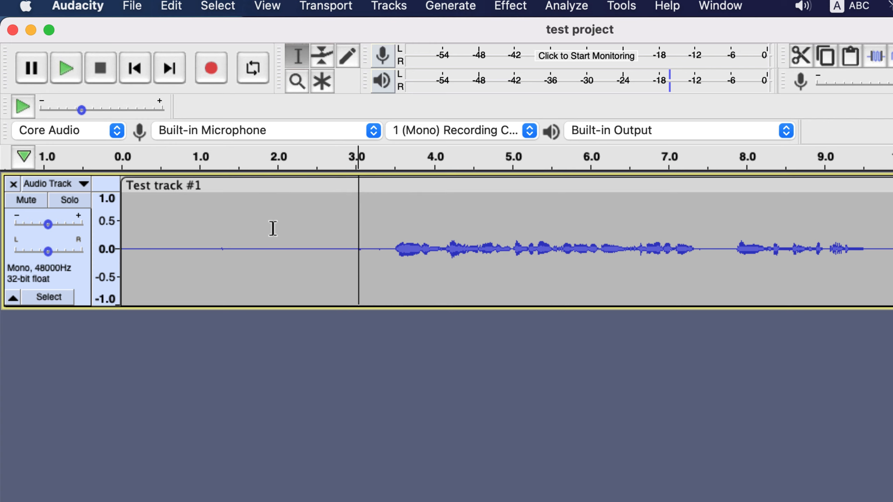
- Enlarge the track vertically and fit it to the height of the window
drag(295, 309, 299, 390)
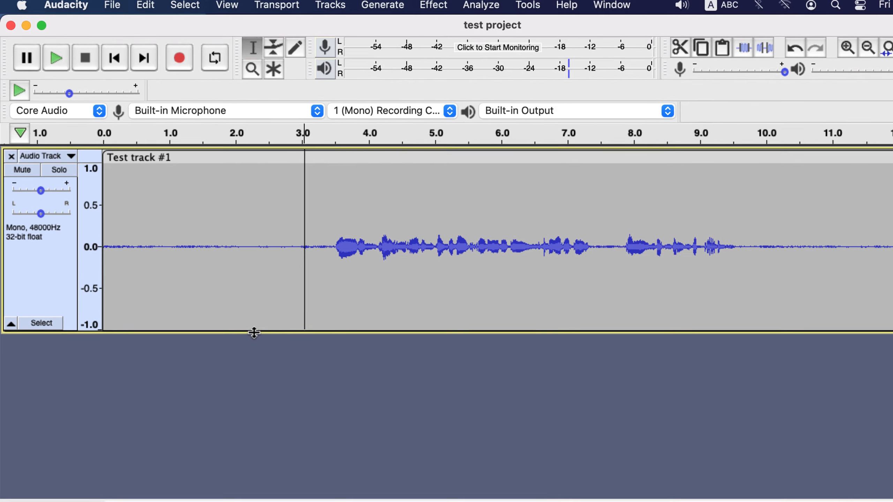
drag(253, 333, 257, 462)
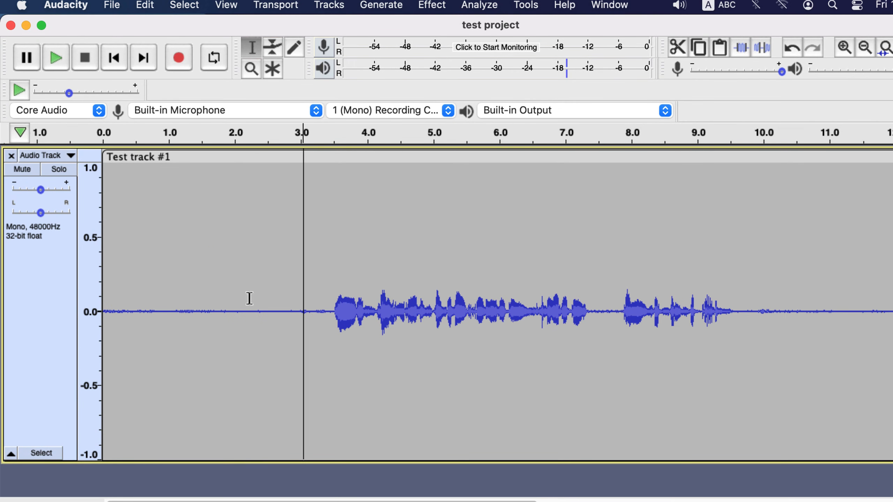
click(233, 6)
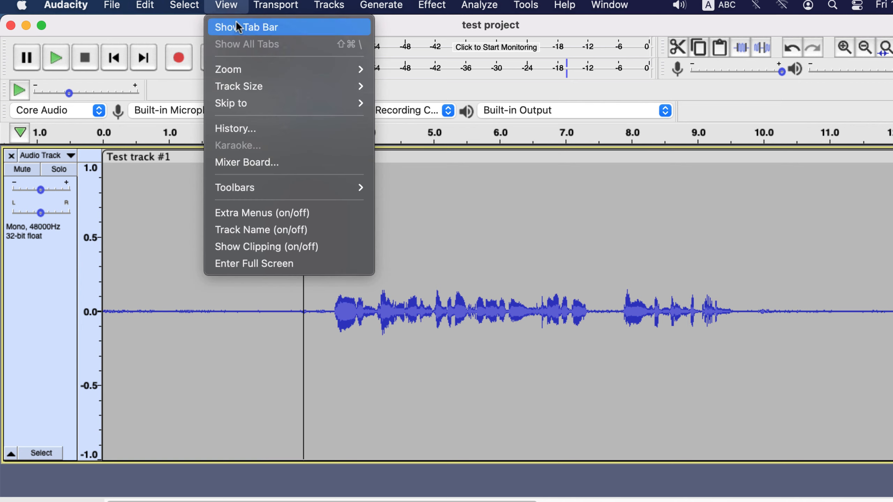
mouse_move(259, 91)
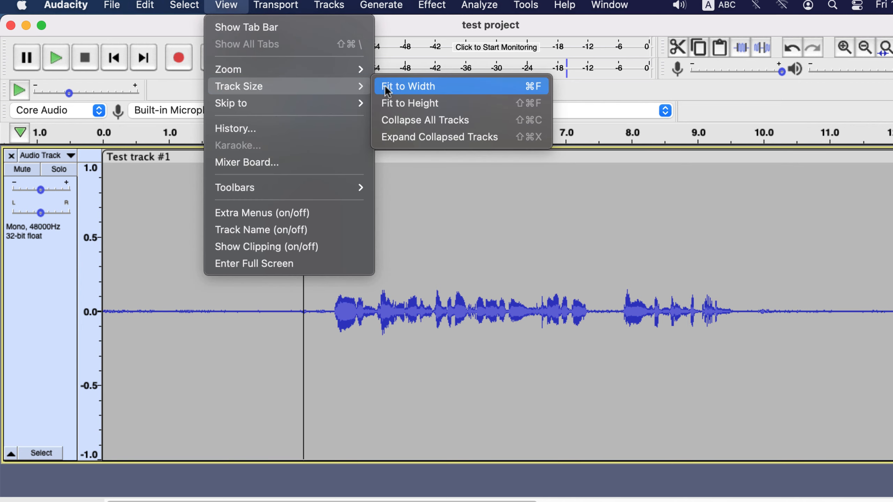
click(402, 105)
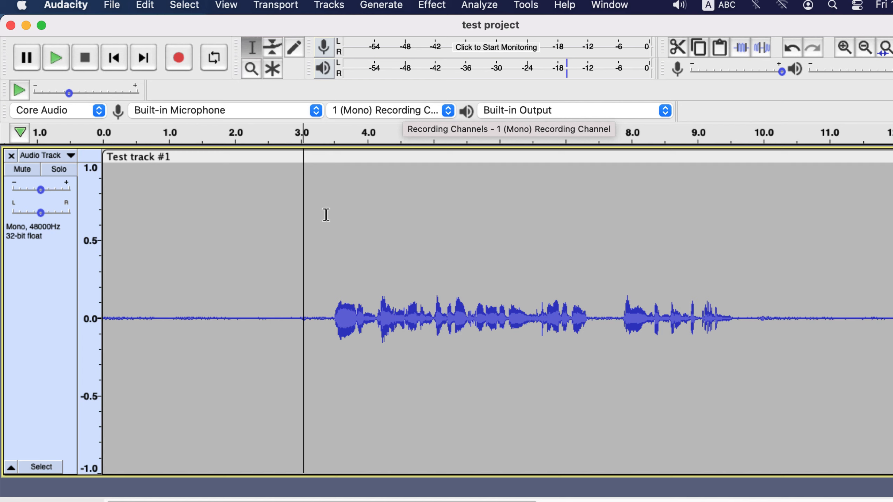
- Select parts of the opening silence: about 1.0 to 2.2 seconds, and about 0.7 to 3.1 seconds after clearing the first selection
click(264, 285)
drag(171, 319, 248, 327)
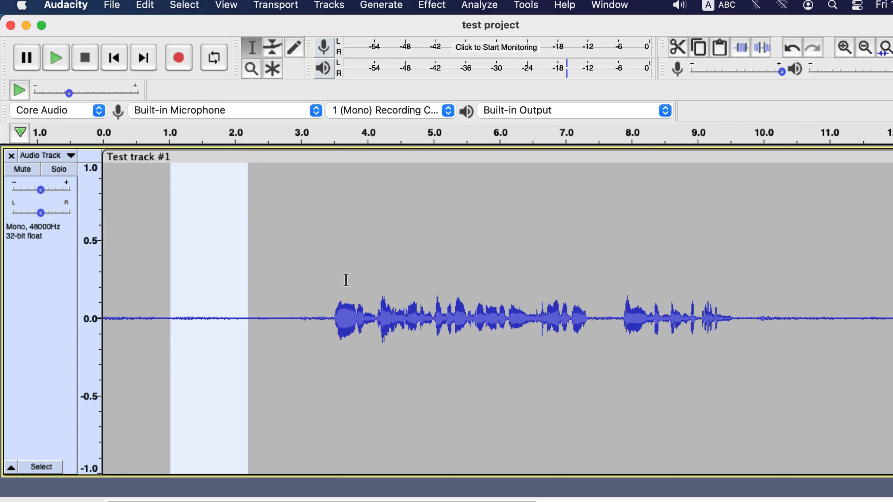
click(293, 306)
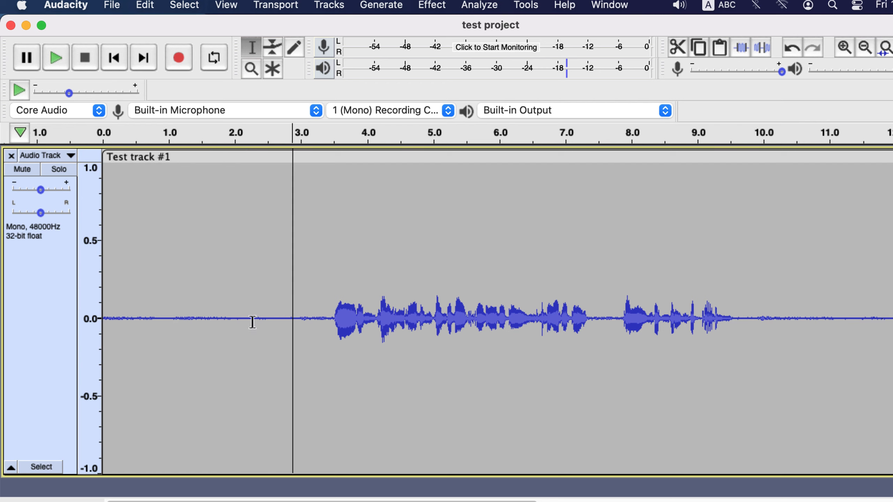
drag(149, 324, 310, 333)
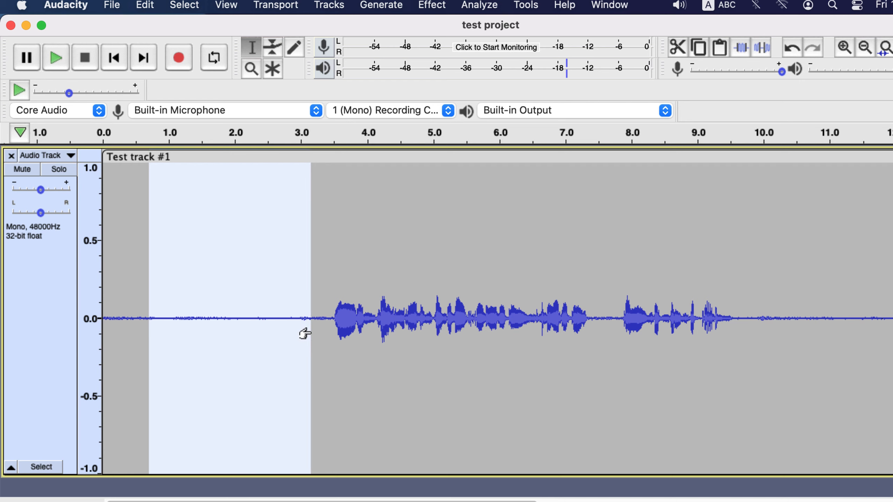
- Select the entire clip, clear that selection, and select the whole track again using its track controls
double_click(360, 249)
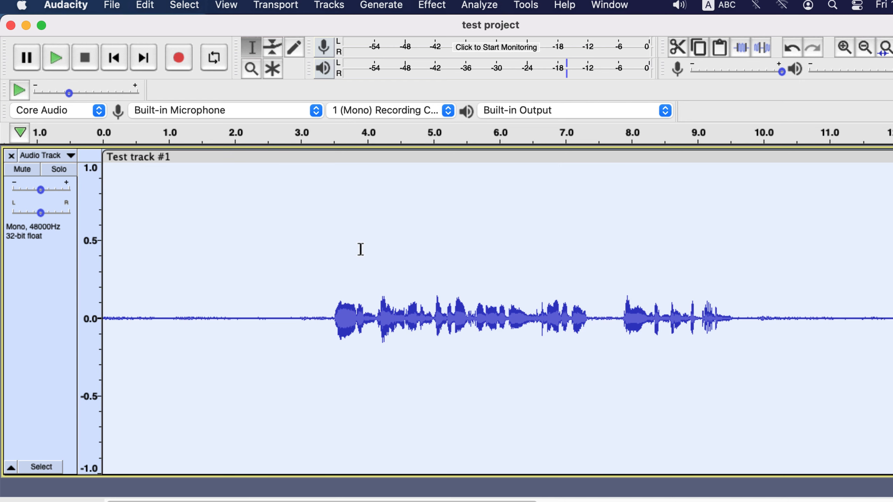
click(346, 253)
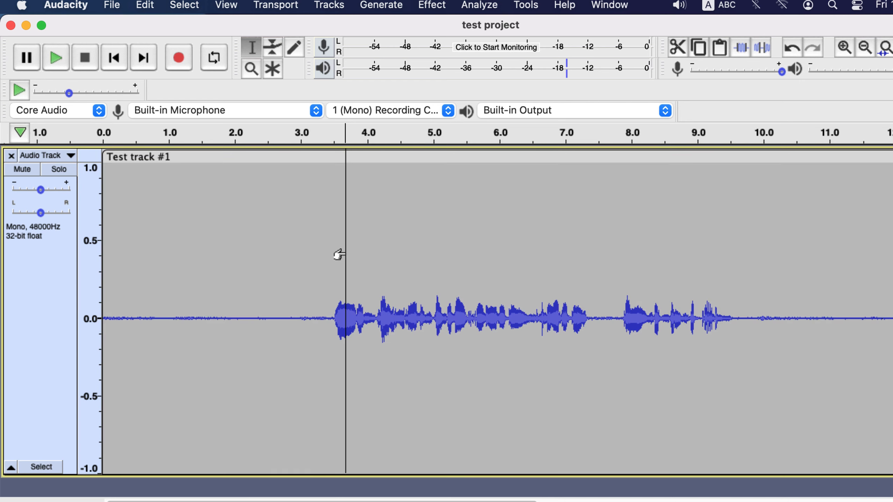
click(42, 466)
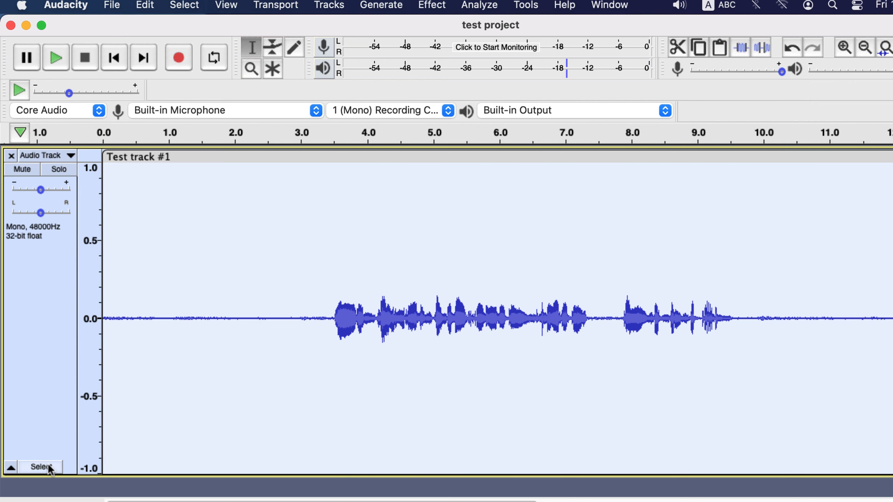
click(239, 303)
click(435, 5)
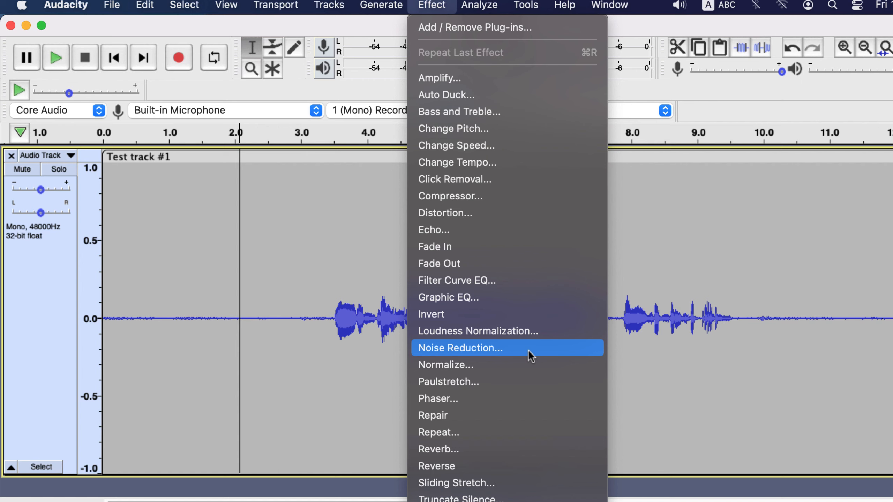
click(207, 345)
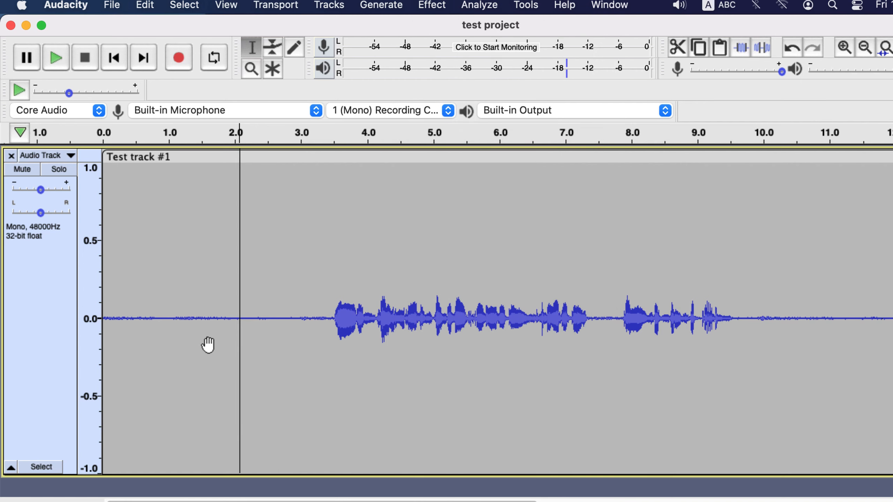
click(164, 316)
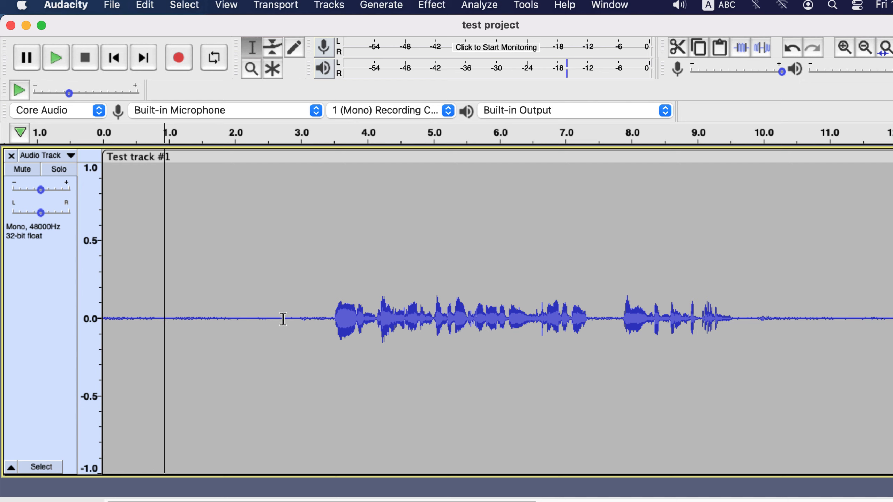
- Select the opening silence from 0.0 to about 3.2 seconds and capture it as the noise profile for Noise Reduction
drag(316, 318, 65, 321)
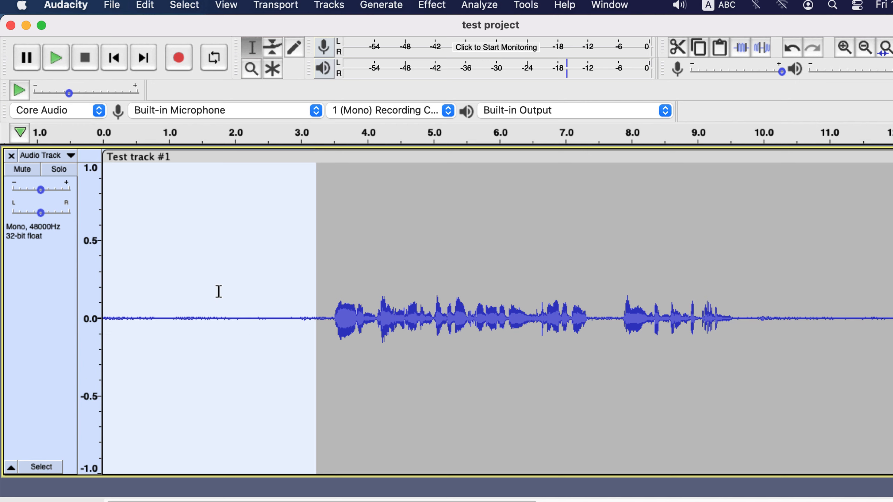
click(433, 8)
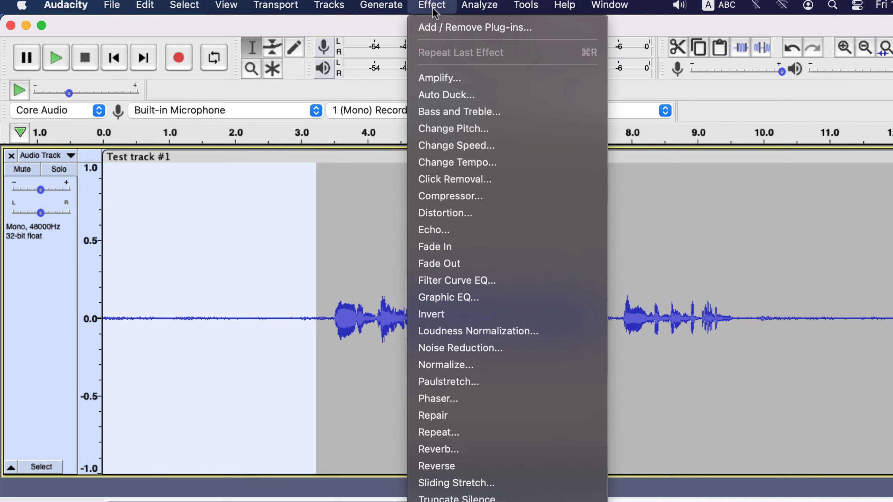
click(535, 348)
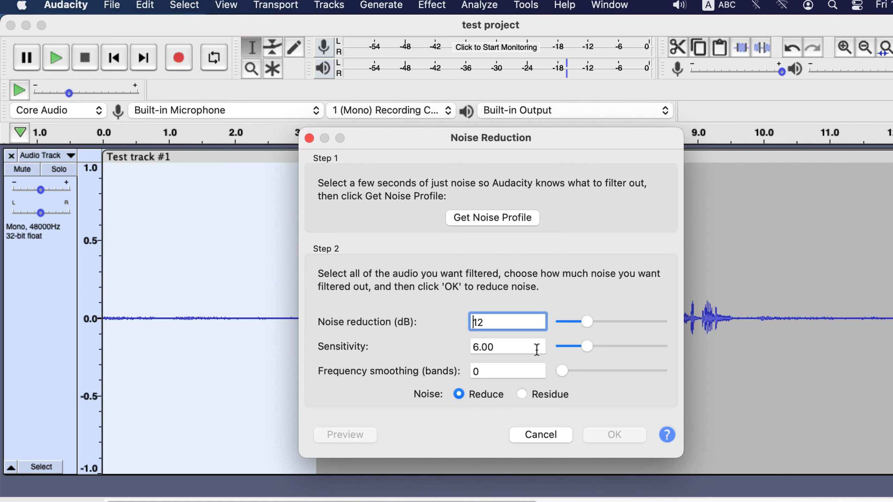
click(491, 215)
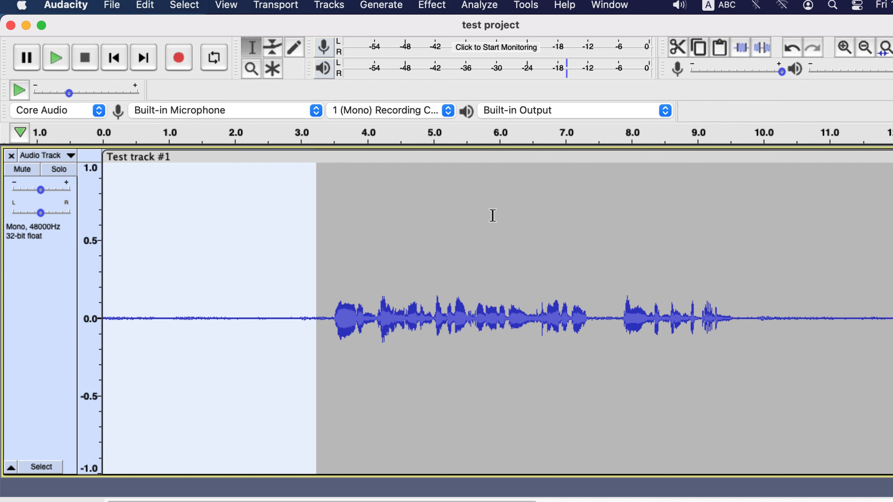
- Play back the opening of the clip from 0.0 to about 3.2 seconds to hear the background noise
double_click(492, 215)
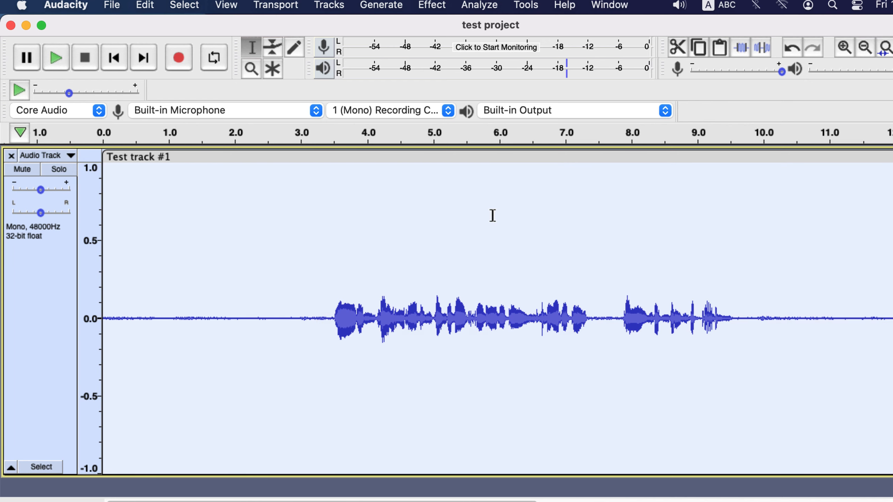
click(244, 309)
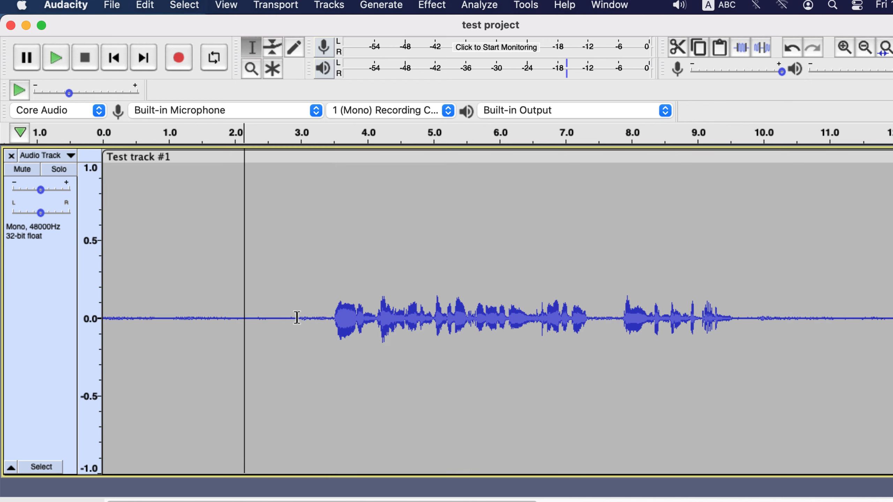
click(315, 320)
key(shift+Home)
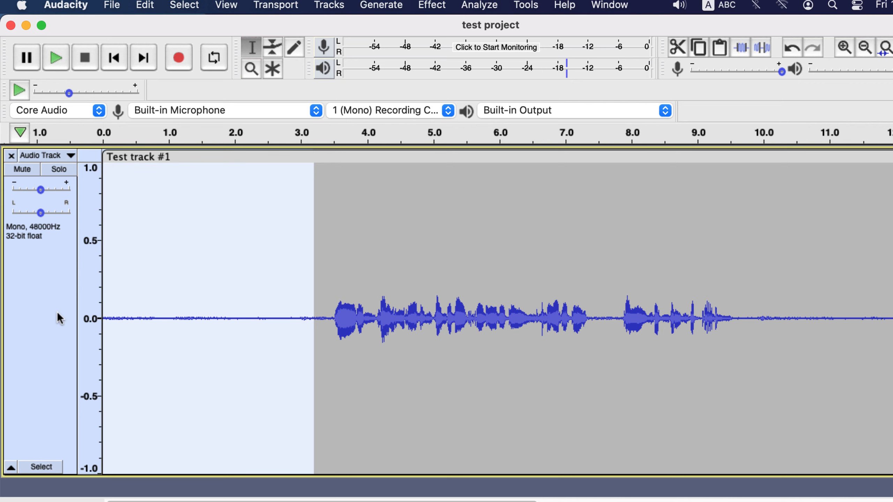
key(space)
click(306, 271)
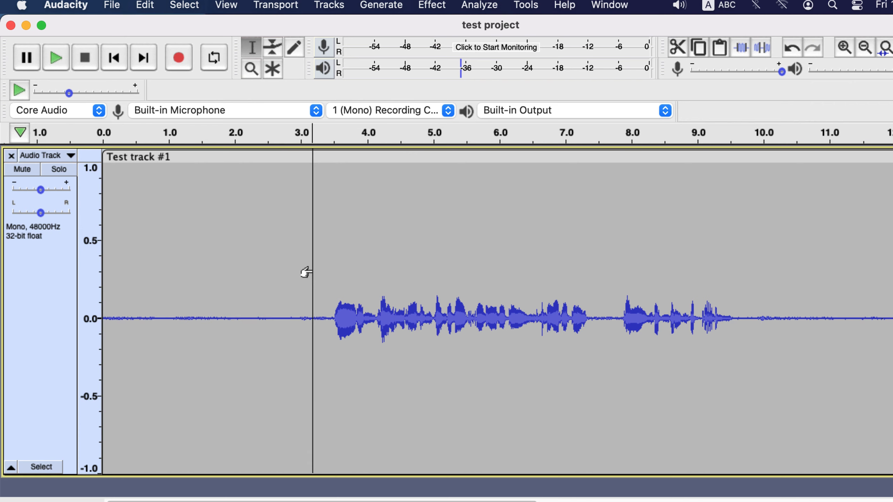
- Apply Noise Reduction to the entire clip with 12 dB reduction, sensitivity 6.00 and frequency smoothing of 0 bands
double_click(312, 271)
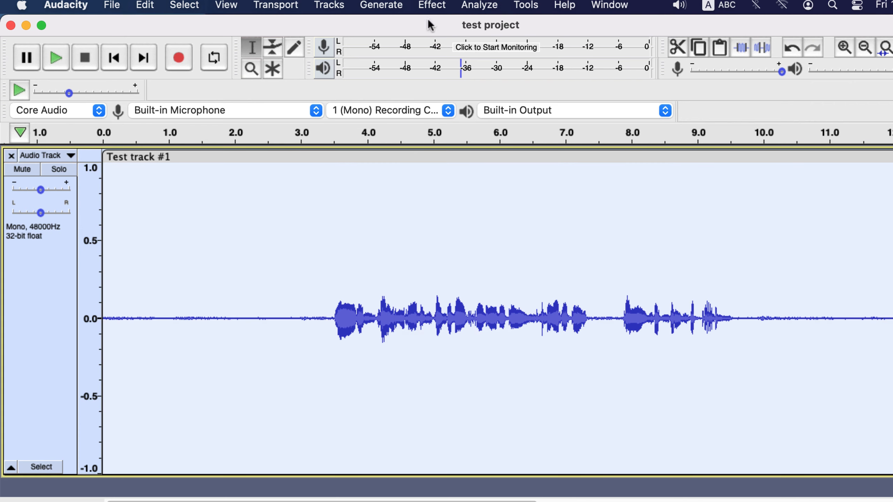
click(431, 5)
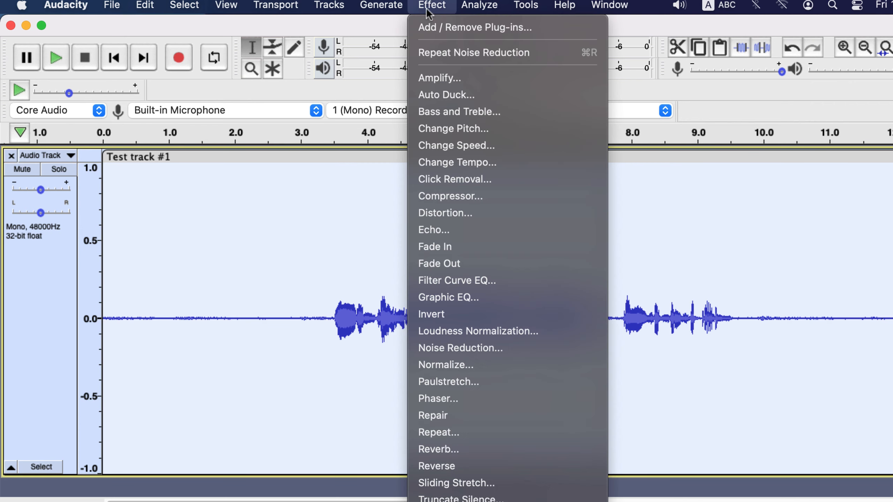
click(479, 346)
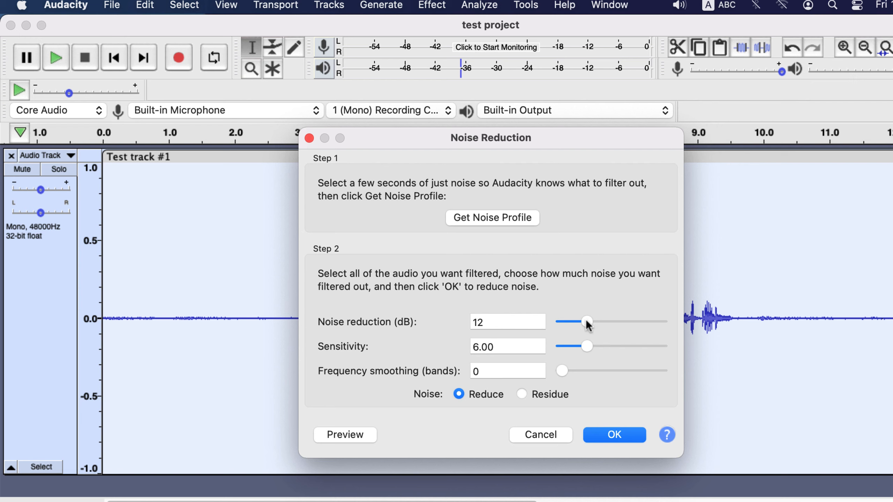
mouse_move(587, 321)
mouse_down()
mouse_move(612, 323)
mouse_move(587, 322)
mouse_up()
drag(568, 372, 593, 374)
drag(585, 371, 561, 372)
click(611, 433)
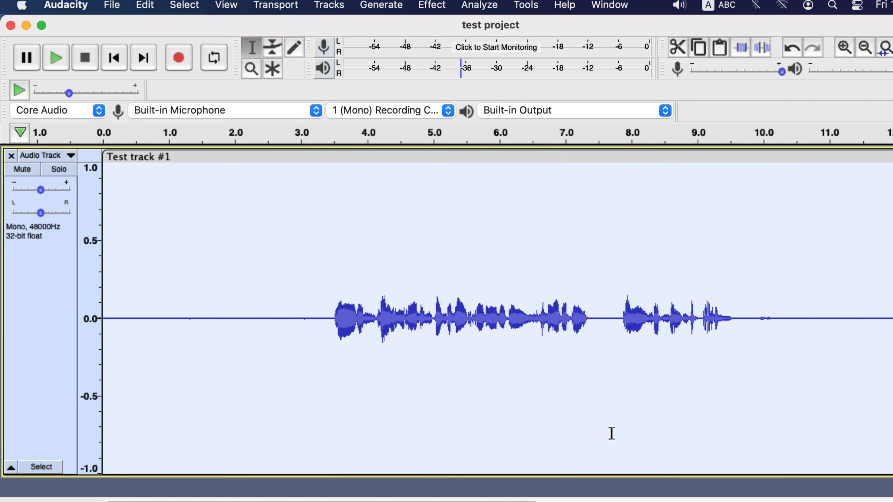
- Play the noise-reduced opening up to about 3.2 seconds, and play the speech from about 2.9 seconds
click(313, 327)
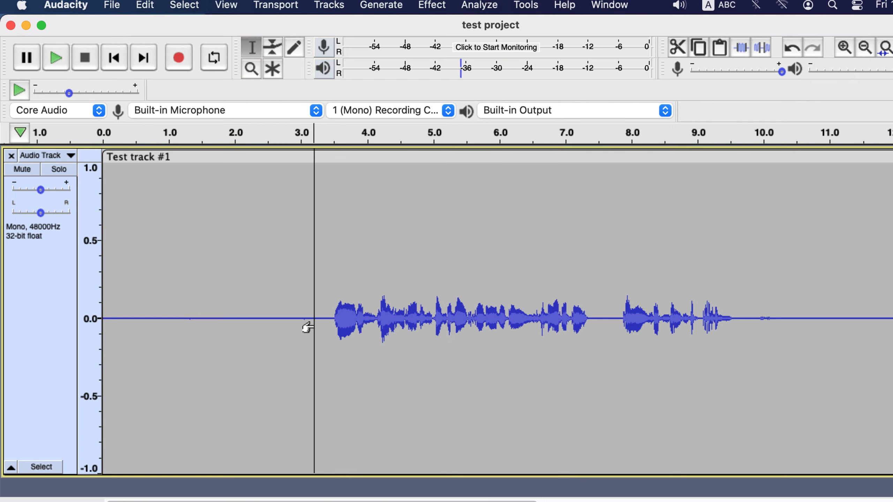
drag(316, 312, 100, 318)
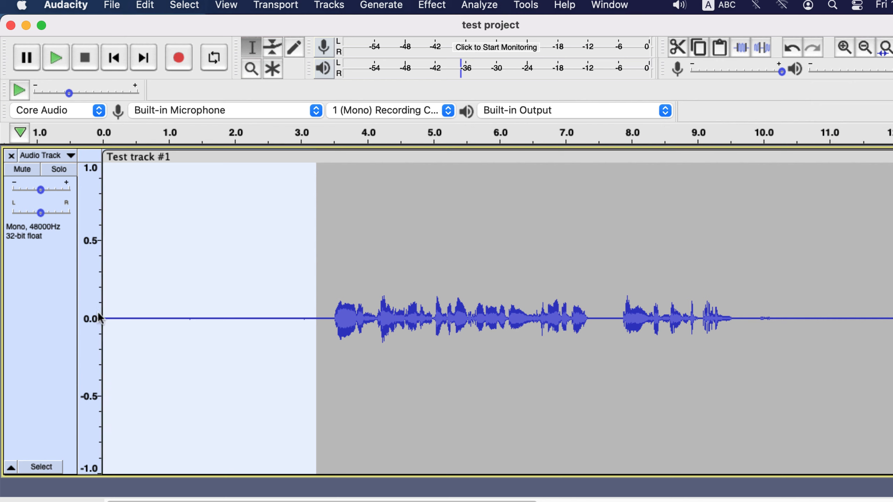
key(space)
click(295, 304)
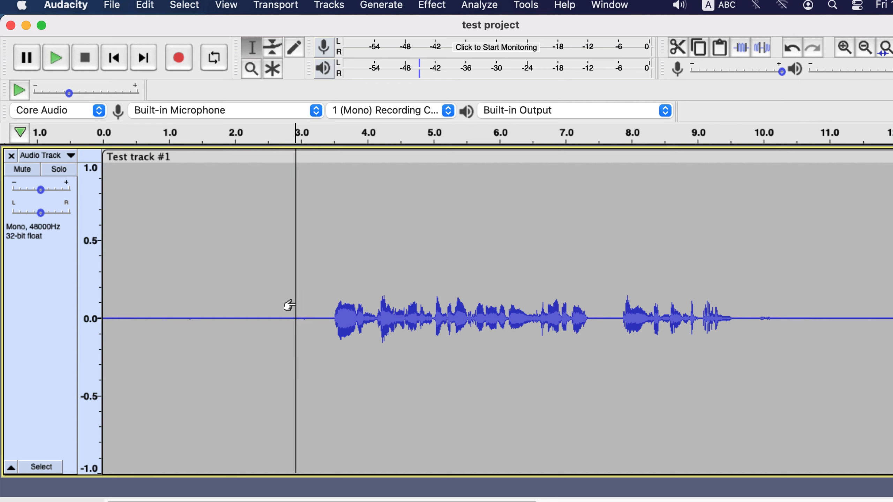
key(space)
- Normalize the entire clip to a peak amplitude of -3.0 dB with DC offset removal enabled
double_click(295, 304)
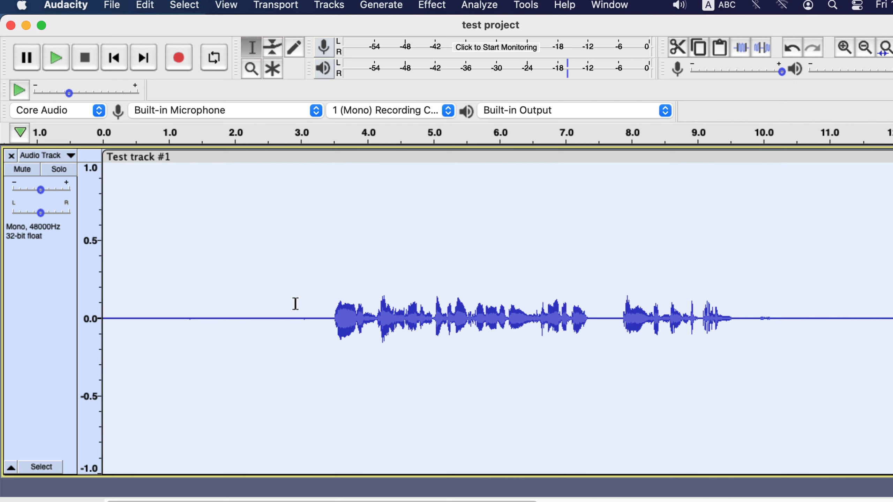
click(434, 7)
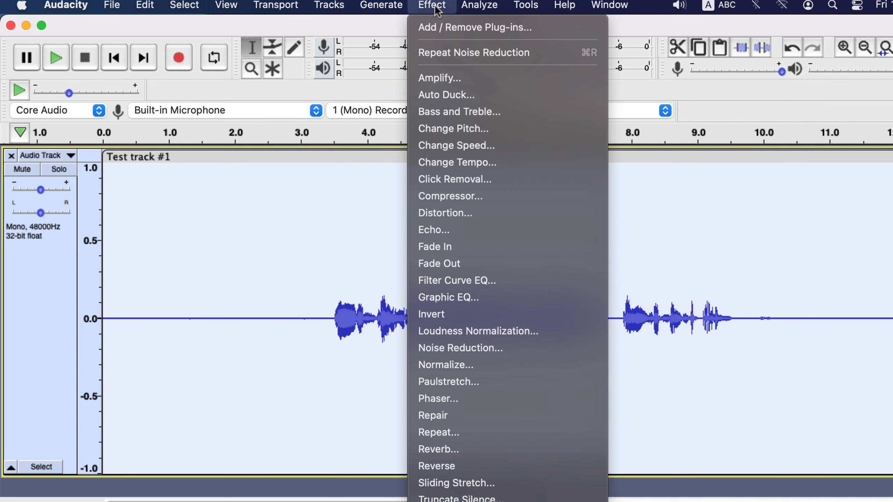
click(458, 365)
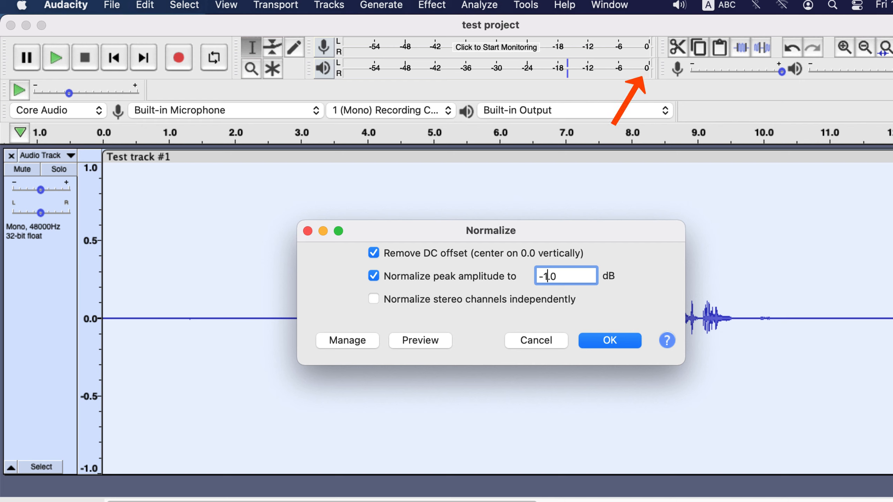
key(BackSpace)
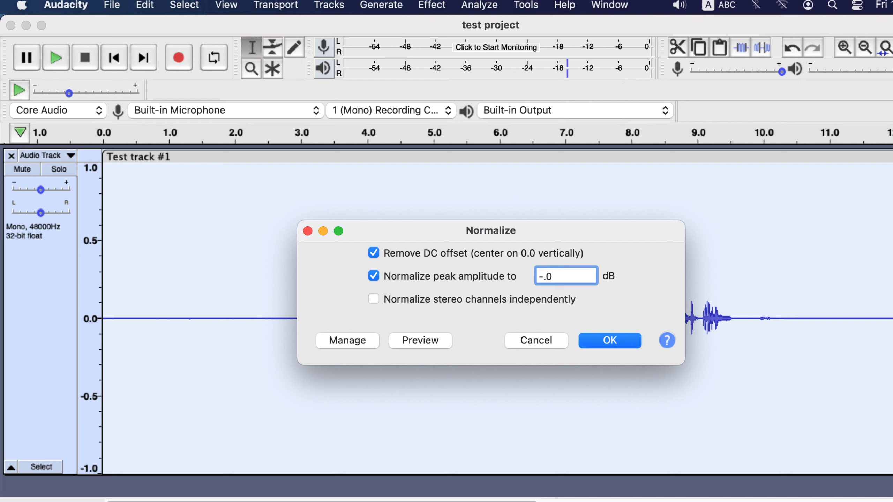
text(3)
click(628, 342)
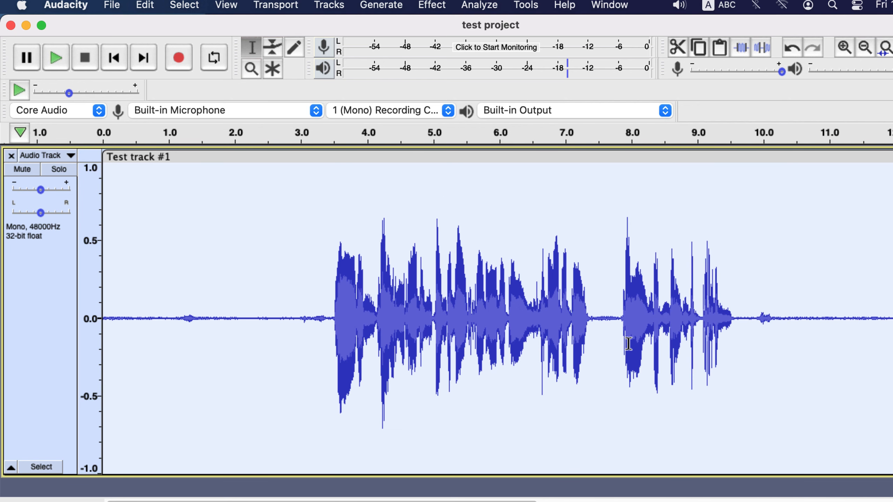
- Select the quiet section from about 0.7 to 3.2 seconds to inspect it, and play the normalized clip from about 2.5 seconds
click(305, 318)
drag(313, 320, 152, 318)
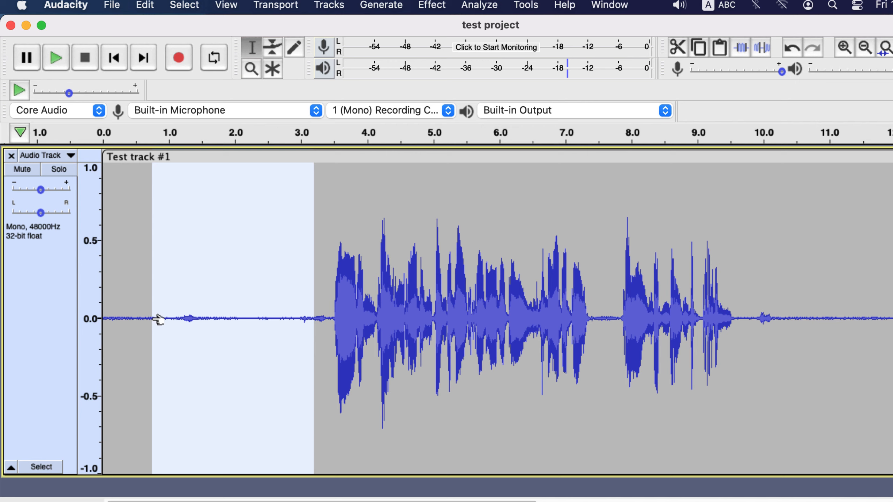
click(267, 318)
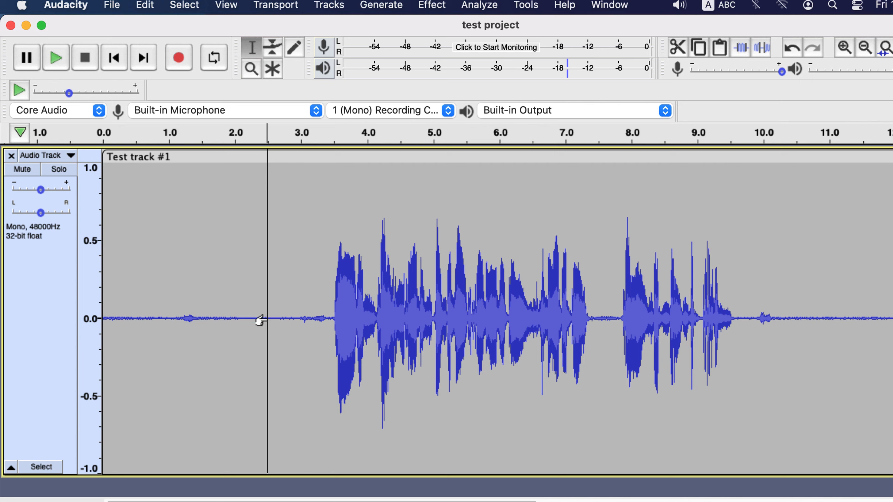
key(space)
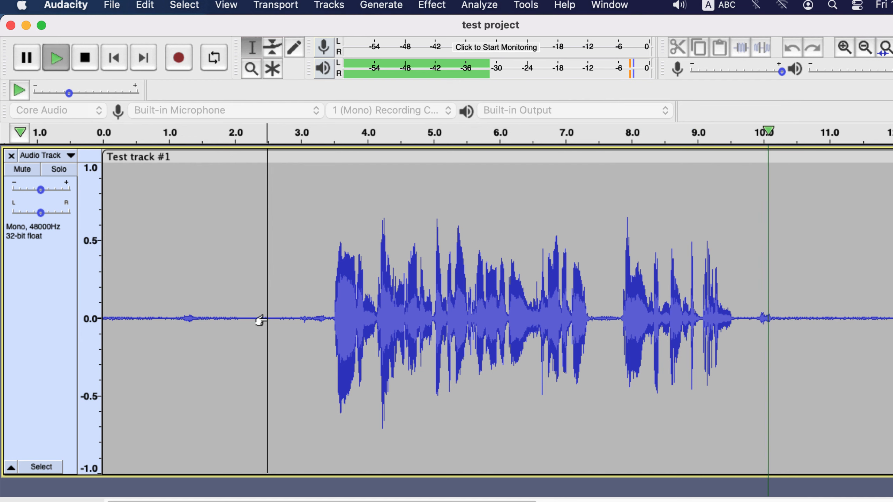
key(space)
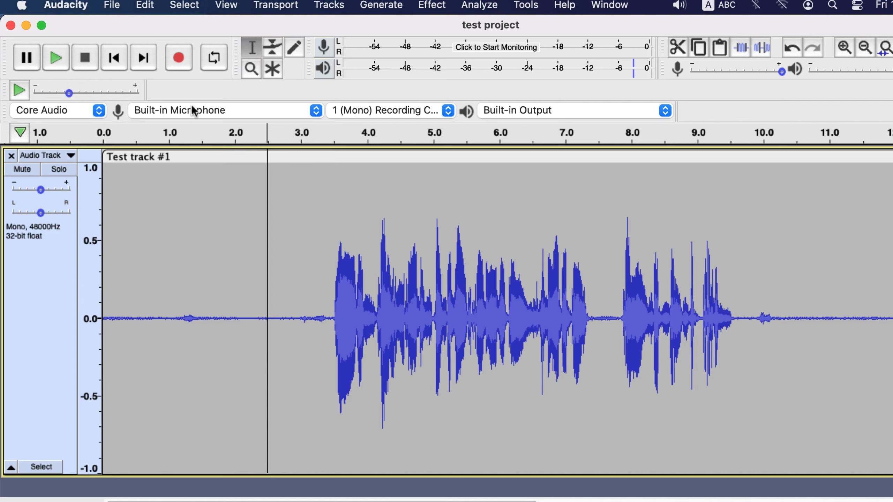
- Undo the Normalize effect and clear the clip selection
click(145, 6)
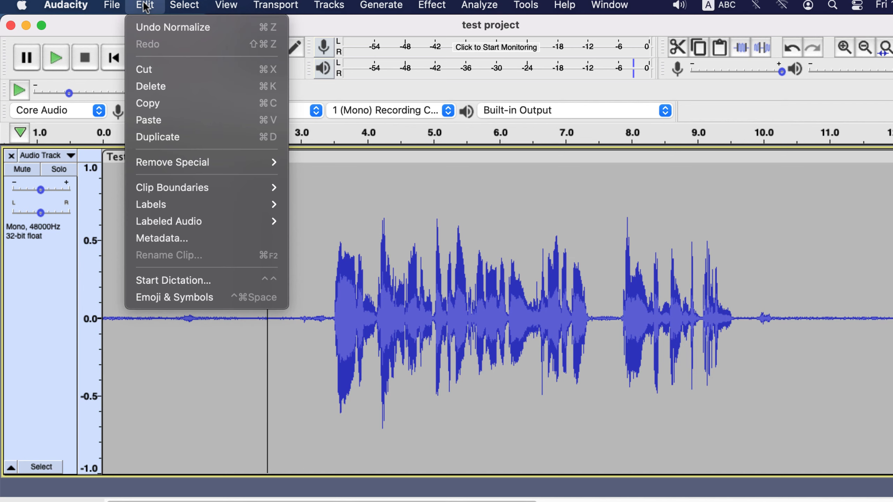
click(152, 26)
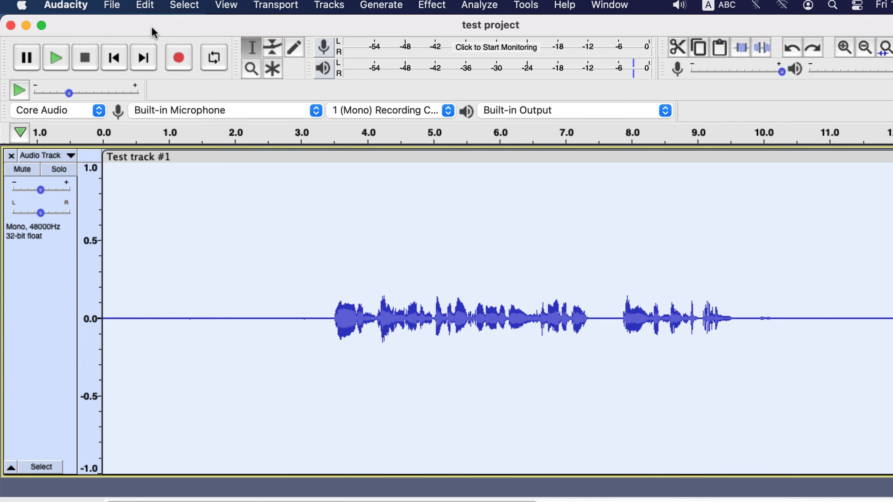
click(251, 274)
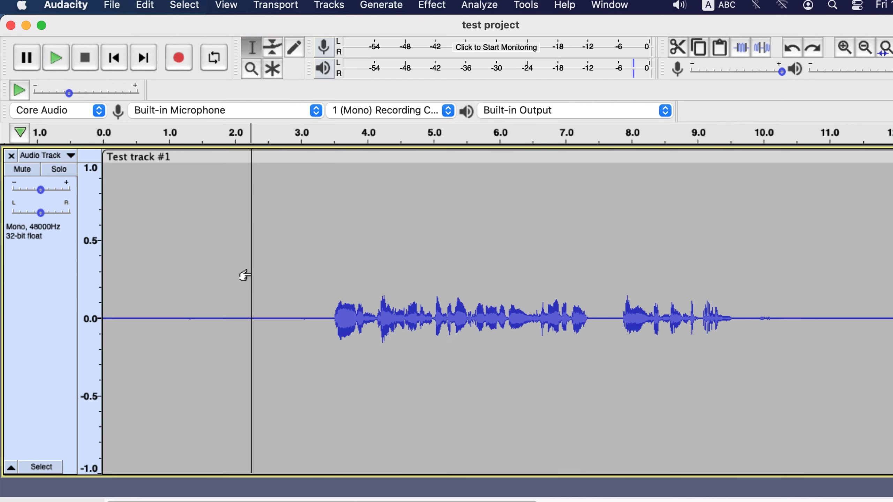
- Review the list of recorded actions in the project's History and close it
click(219, 5)
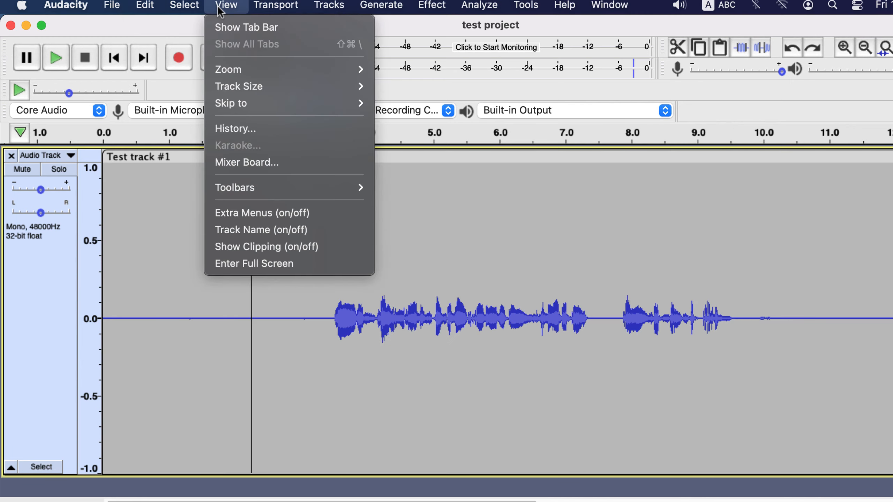
click(245, 129)
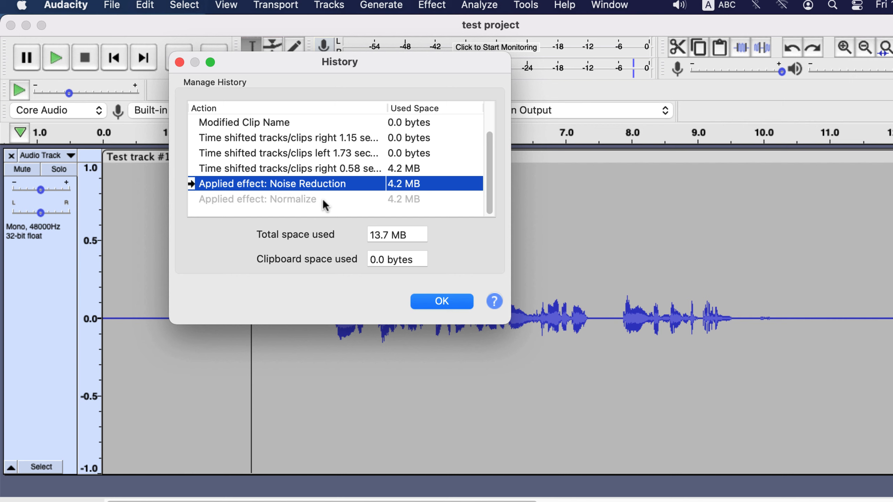
click(180, 62)
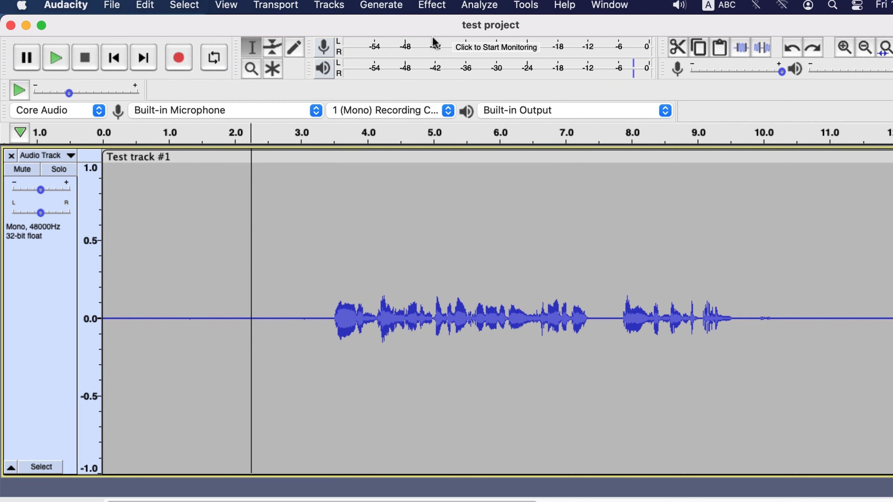
- Select all the audio in the track and bring up the Compressor effect's settings
click(433, 6)
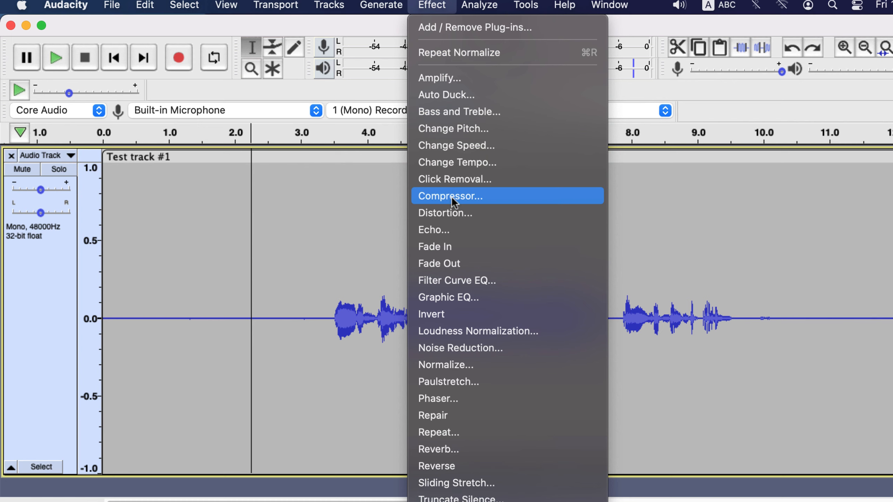
click(492, 202)
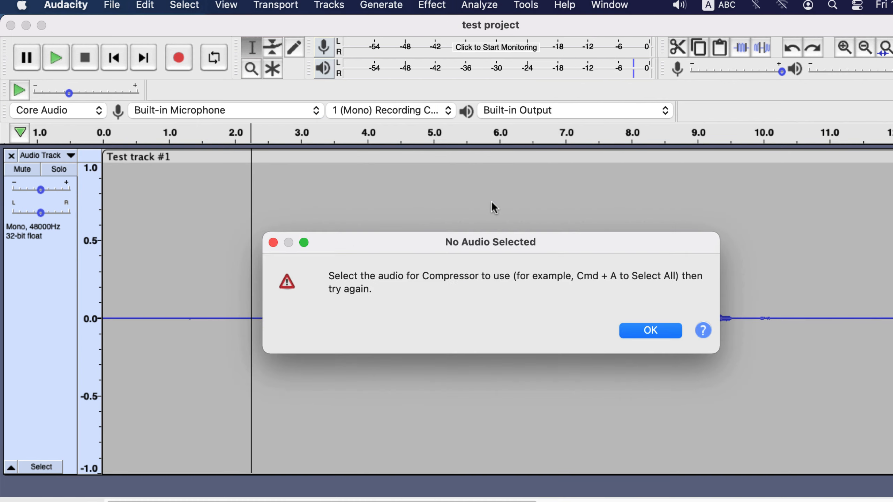
click(637, 335)
key(super+a)
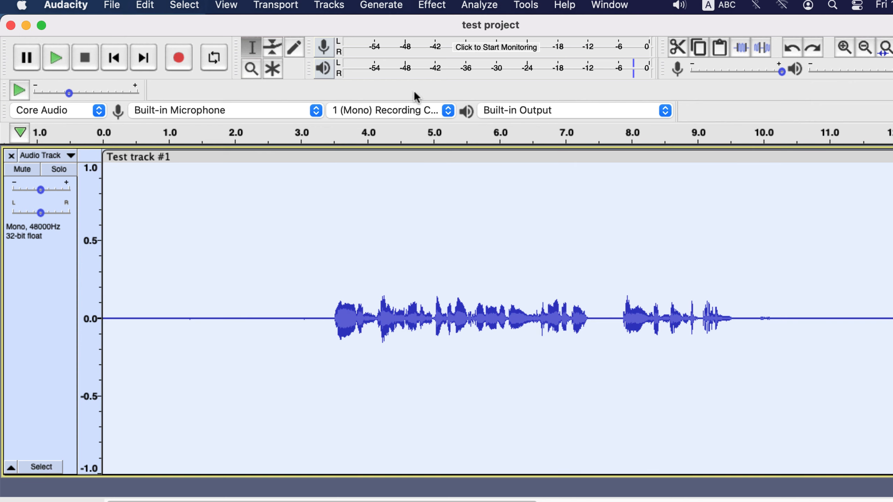
click(440, 5)
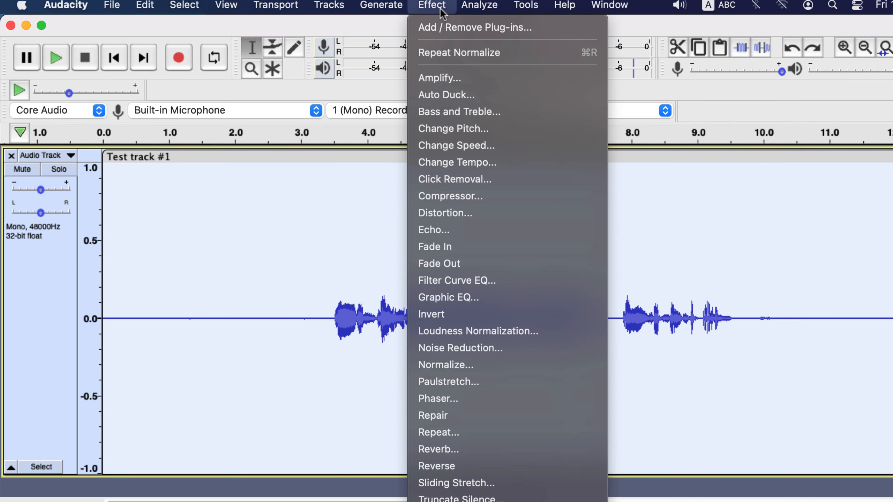
click(484, 197)
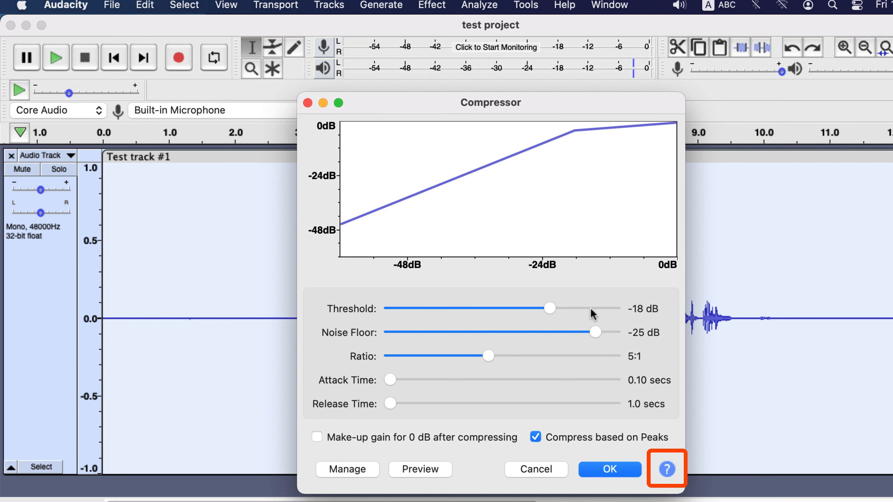
- Open the Compressor help page in the Audacity manual and read the graph and control descriptions
click(670, 472)
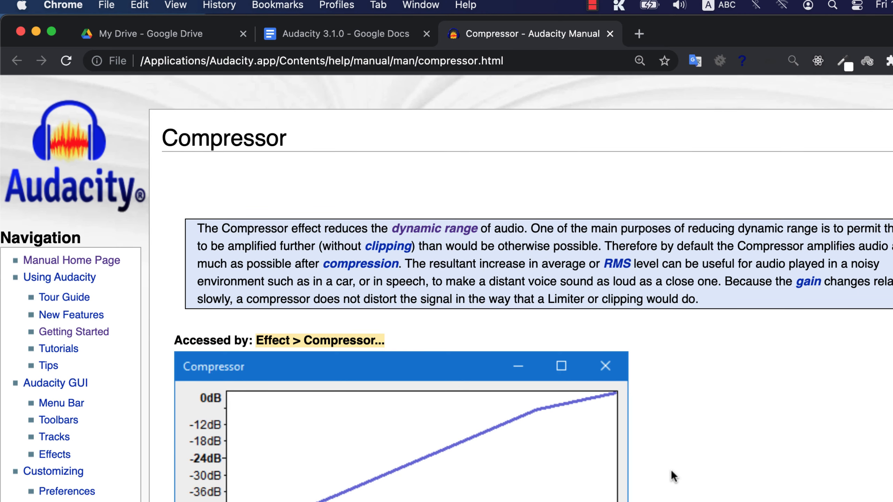
scroll(672, 475, down, 5)
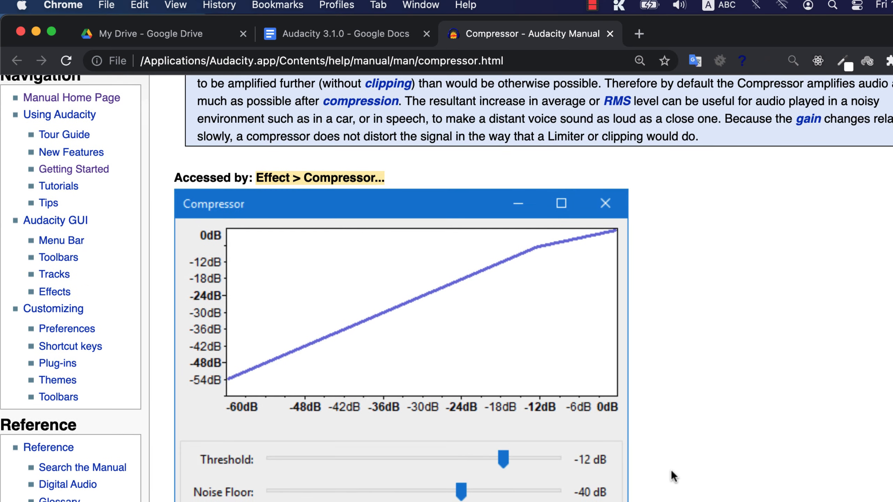
scroll(672, 475, down, 5)
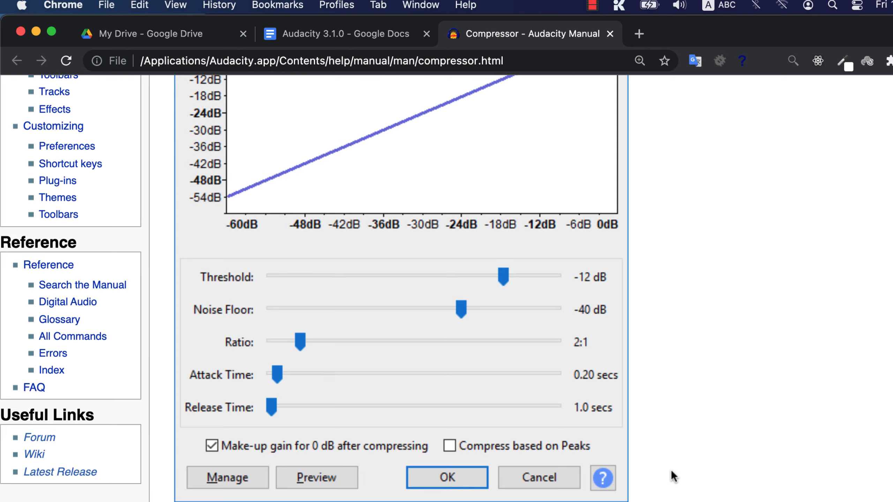
scroll(672, 475, down, 5)
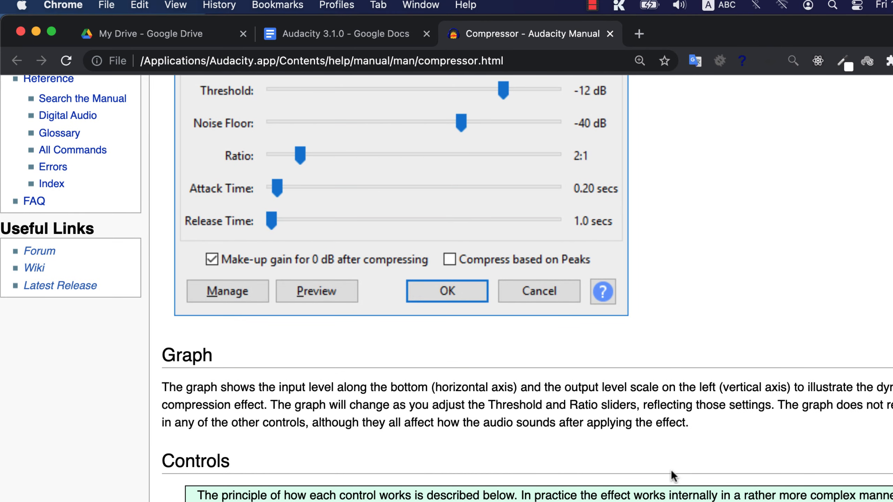
scroll(672, 475, down, 8)
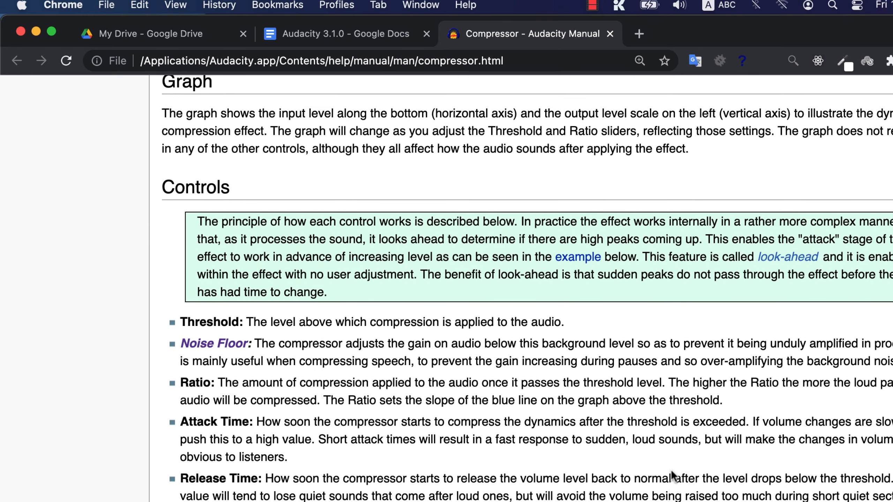
scroll(672, 476, down, 1)
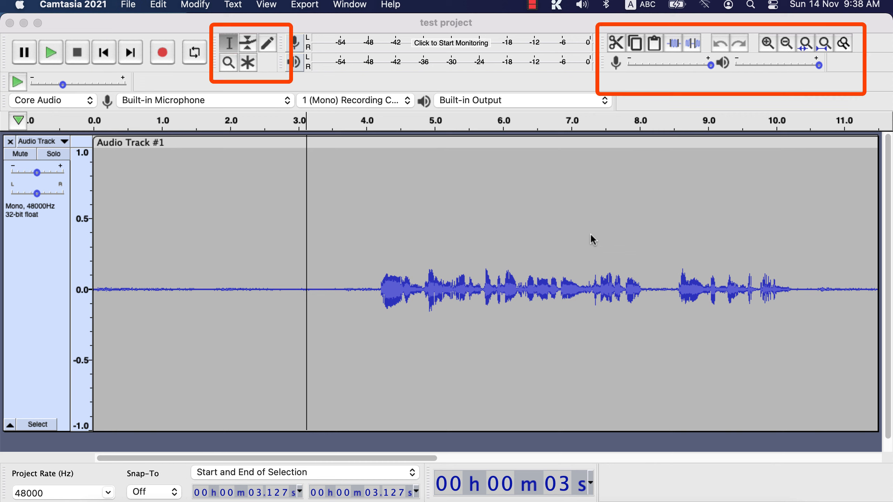
- Select from about 3.9 to 4.9 seconds, then try silencing it and trimming the audio outside it, undoing each edit
click(426, 284)
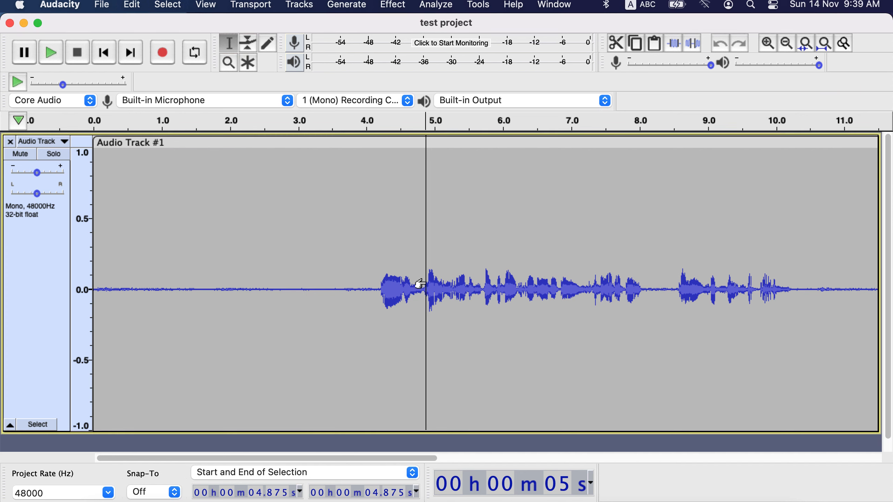
drag(419, 285, 361, 285)
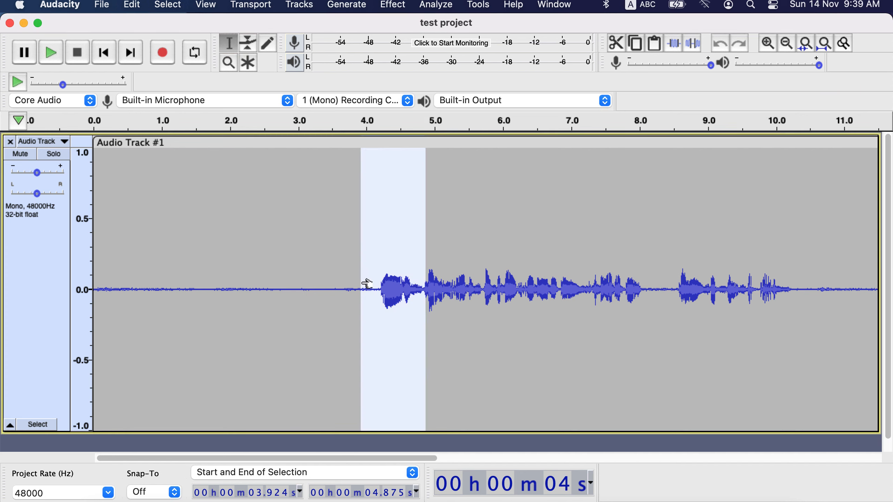
click(694, 44)
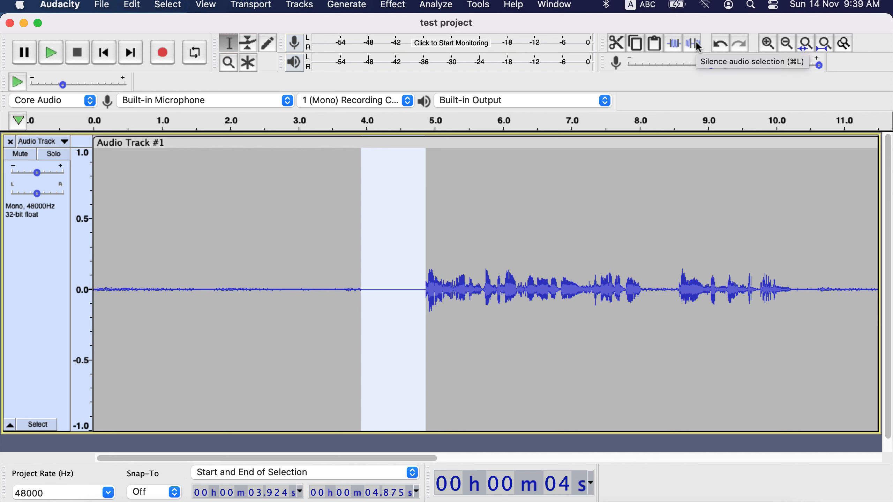
key(super+z)
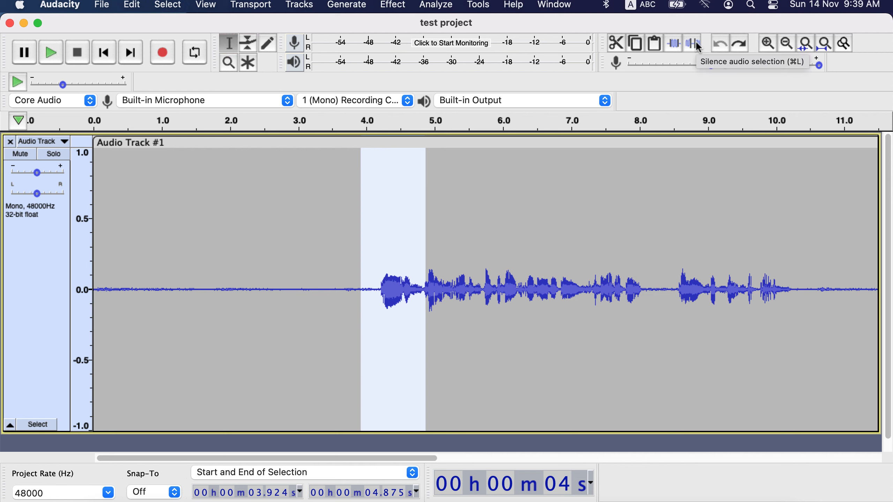
click(674, 49)
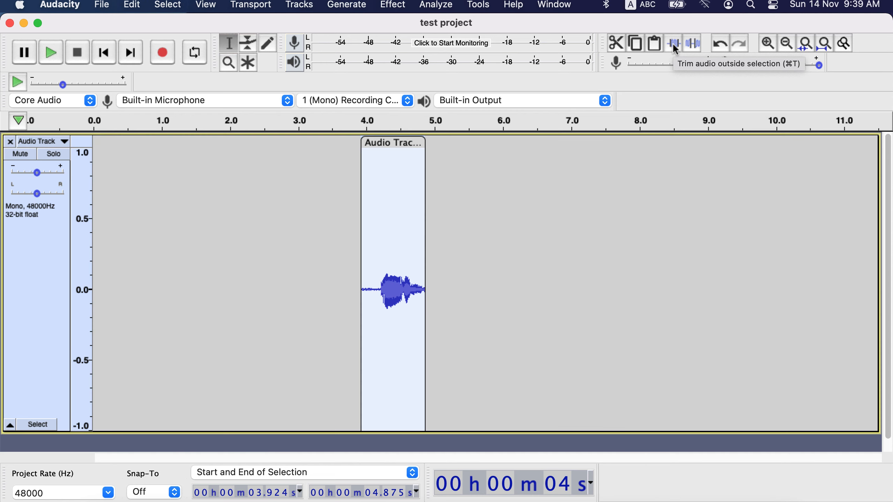
key(super+z)
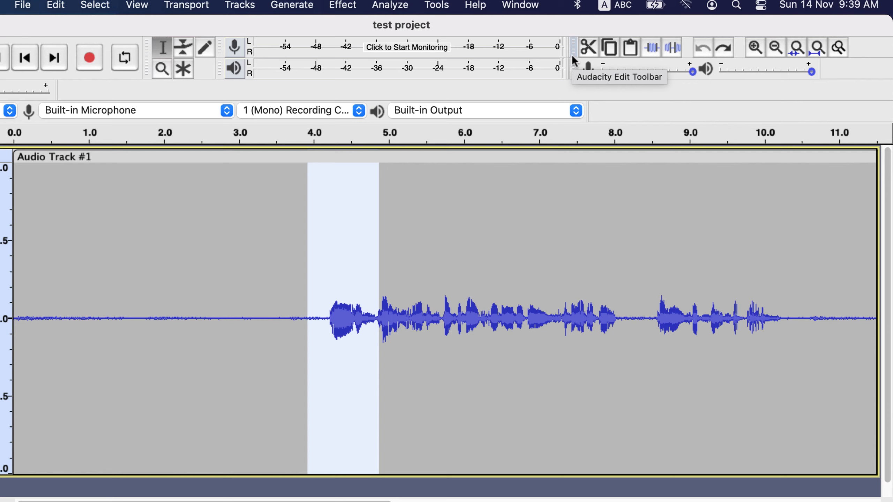
- Dock the Edit and Mixer toolbars beside the Play-at-Speed toolbar, and widen the recording and playback meters to the window's full width
drag(571, 54, 391, 113)
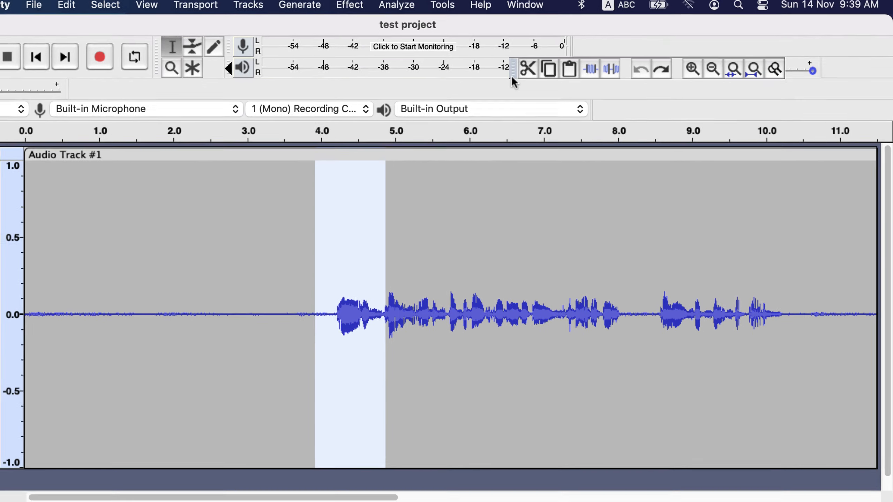
mouse_move(394, 109)
mouse_down()
mouse_move(433, 97)
mouse_move(425, 90)
mouse_up()
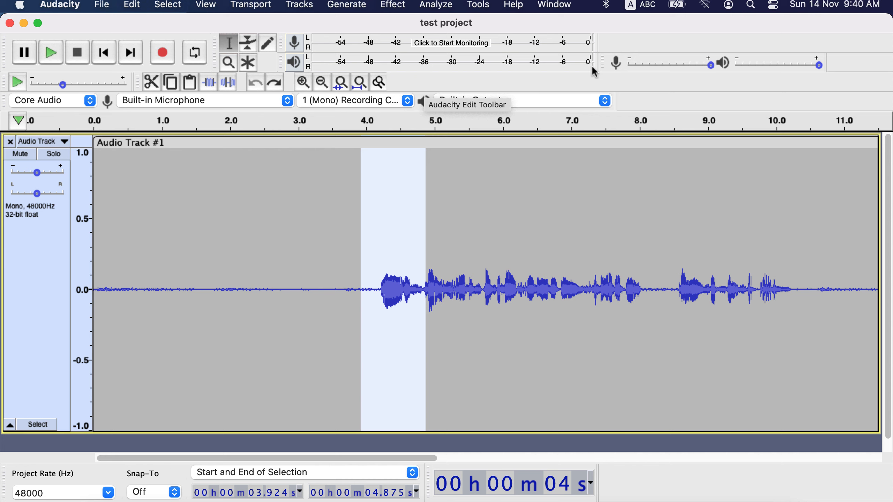
drag(601, 70, 600, 88)
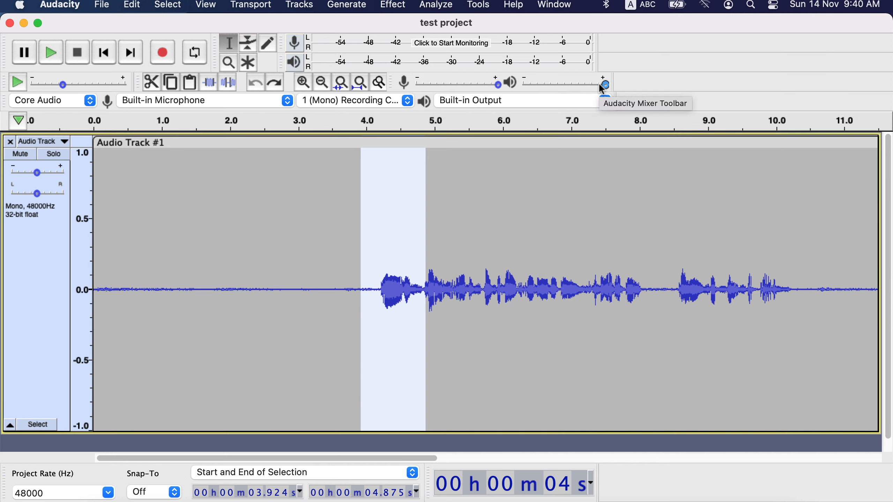
drag(594, 45, 877, 37)
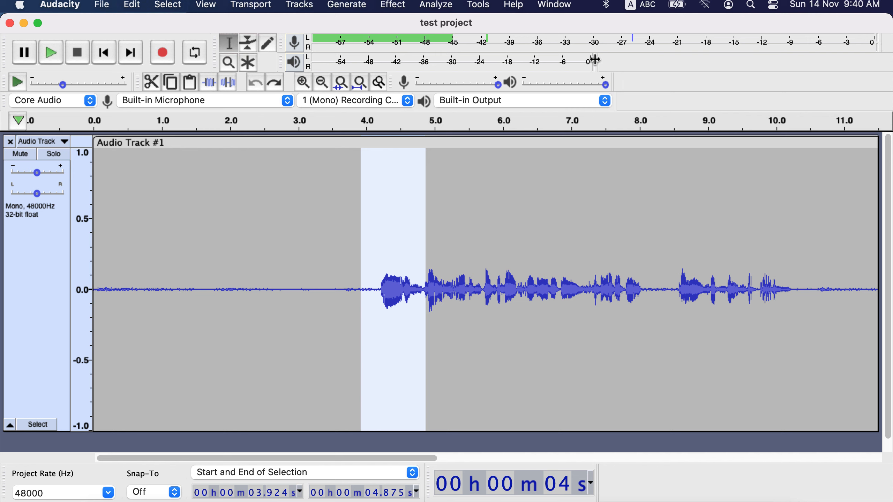
drag(659, 67, 865, 55)
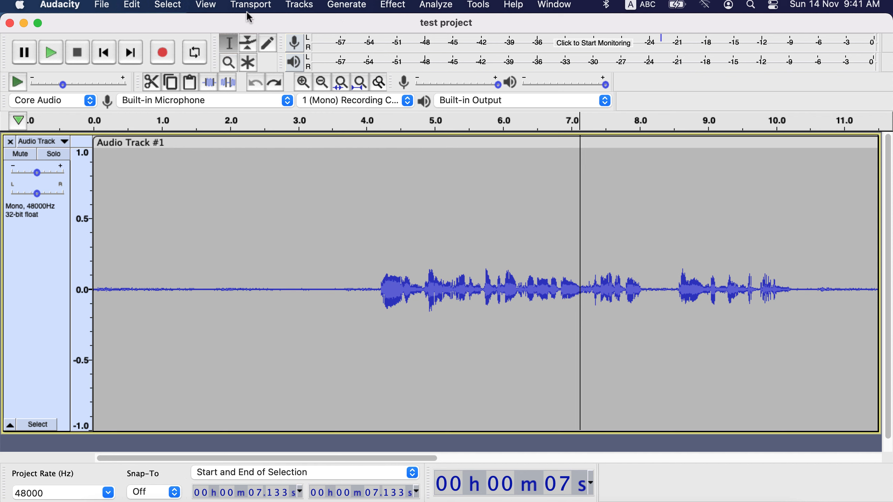
- Reset all toolbars to their default layout
click(206, 5)
mouse_move(227, 177)
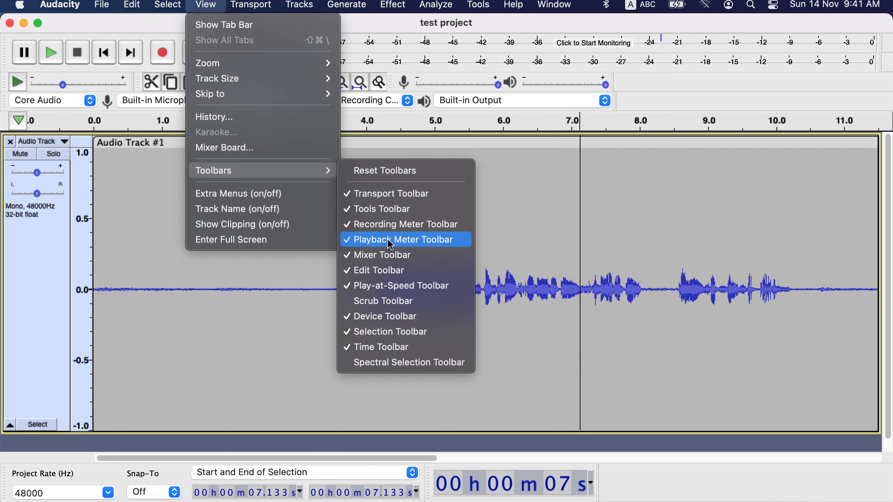
click(386, 175)
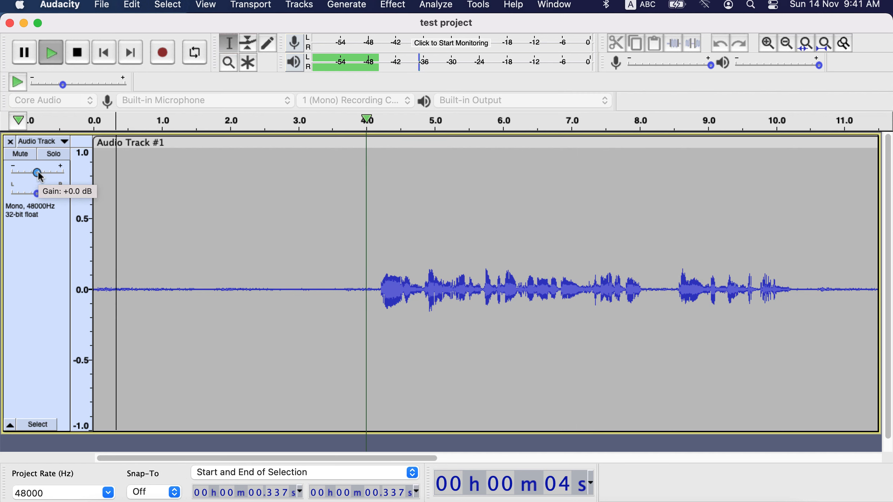
- Raise the track's gain to +12 dB during playback, stop playback, and return the gain to 0 dB
drag(38, 173, 55, 174)
key(space)
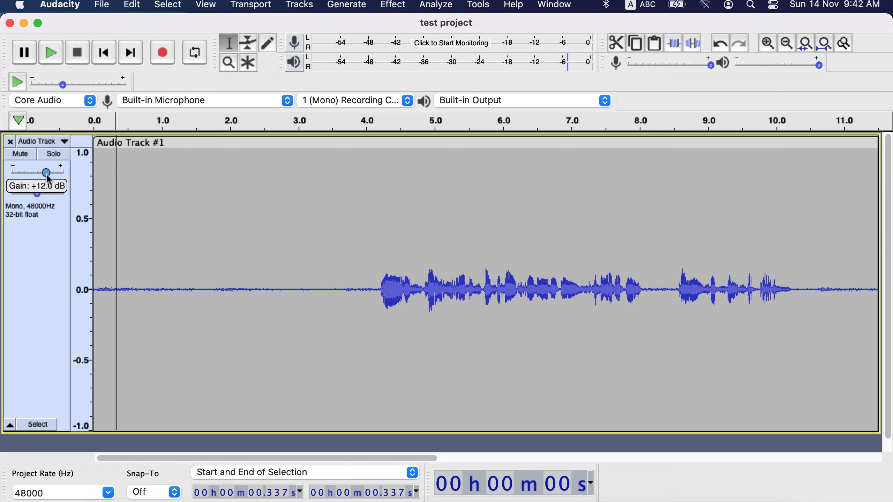
drag(46, 173, 37, 177)
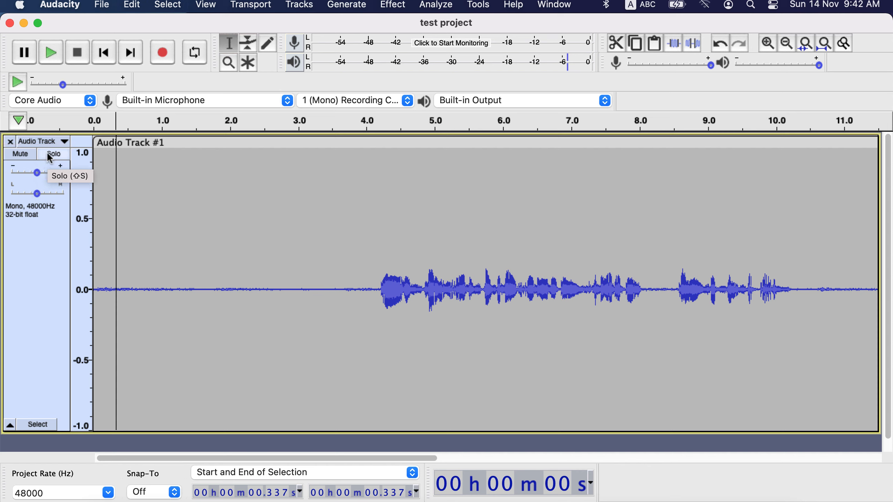
- Mute the track, play it from about 1.6 seconds to test the muting, stop playback and unmute it
click(23, 155)
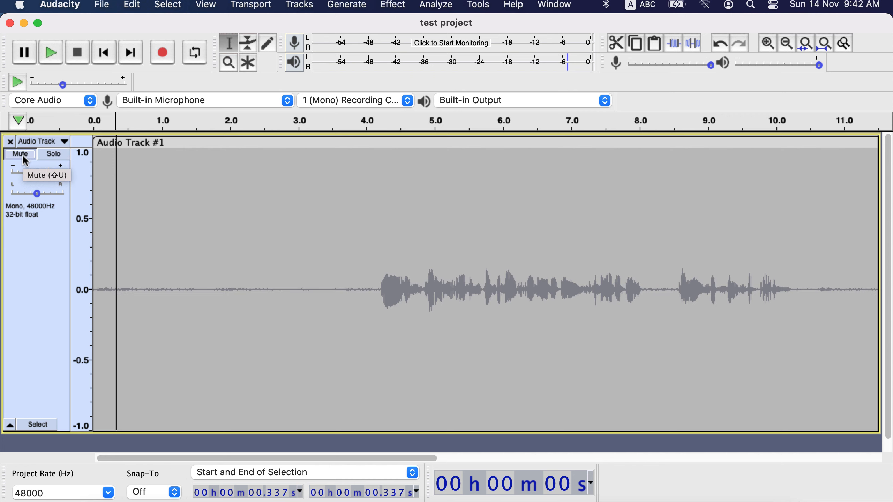
click(203, 238)
key(space)
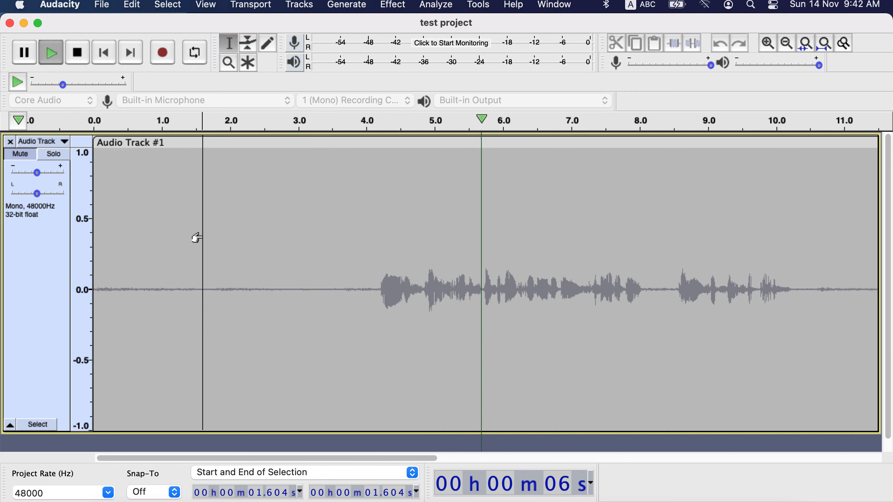
key(space)
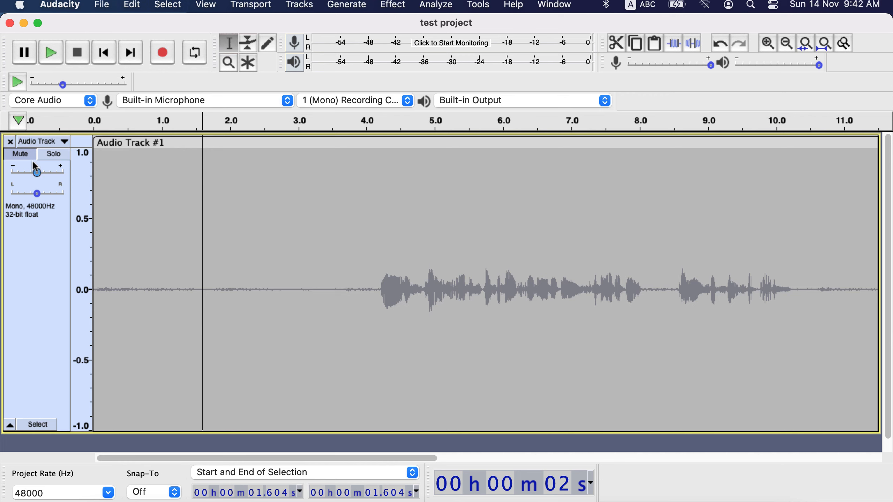
click(24, 156)
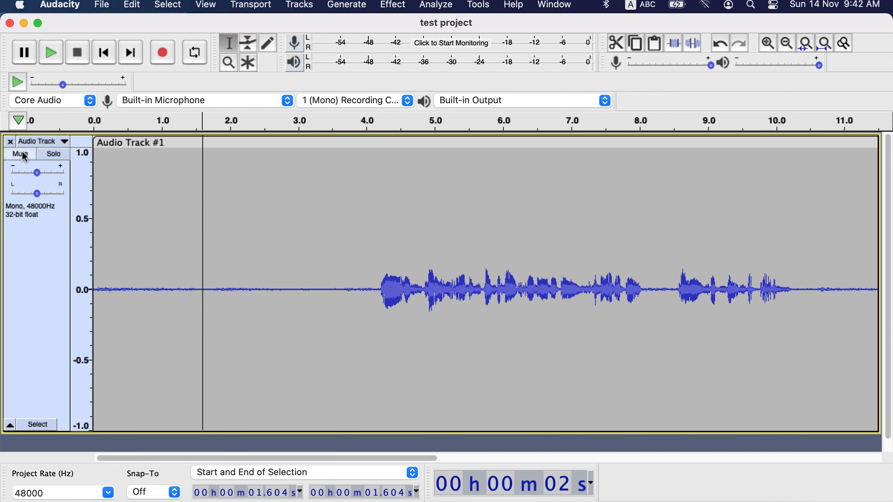
- Rename the audio track as "test track"
click(46, 142)
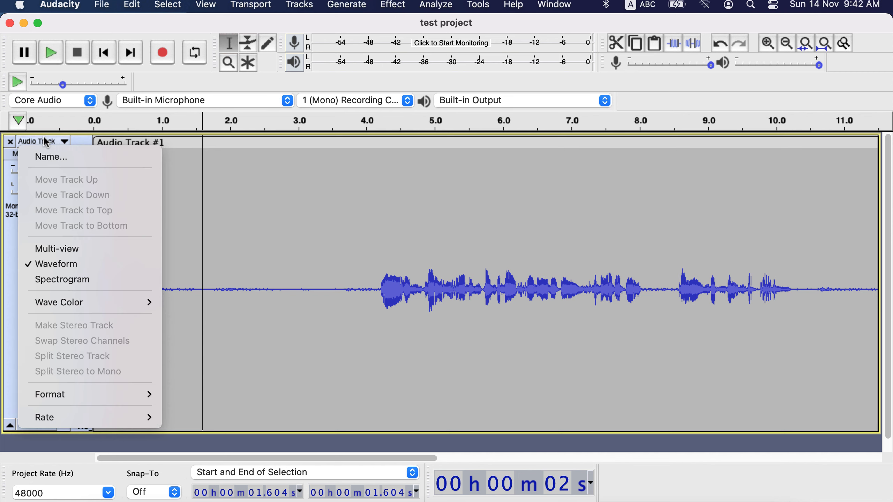
click(101, 155)
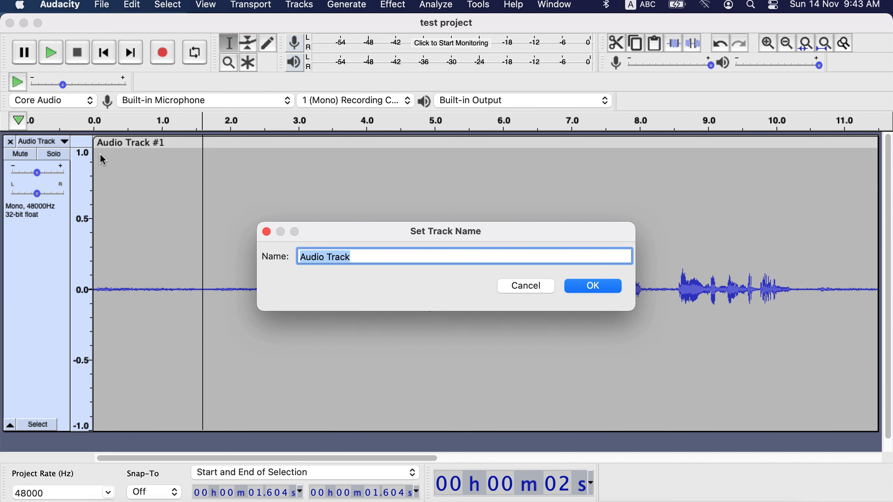
text(test t)
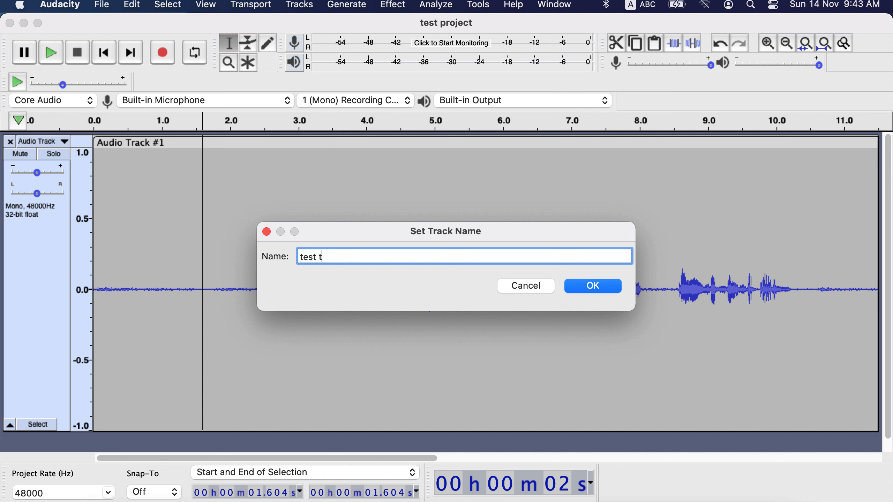
text(rack)
key(Return)
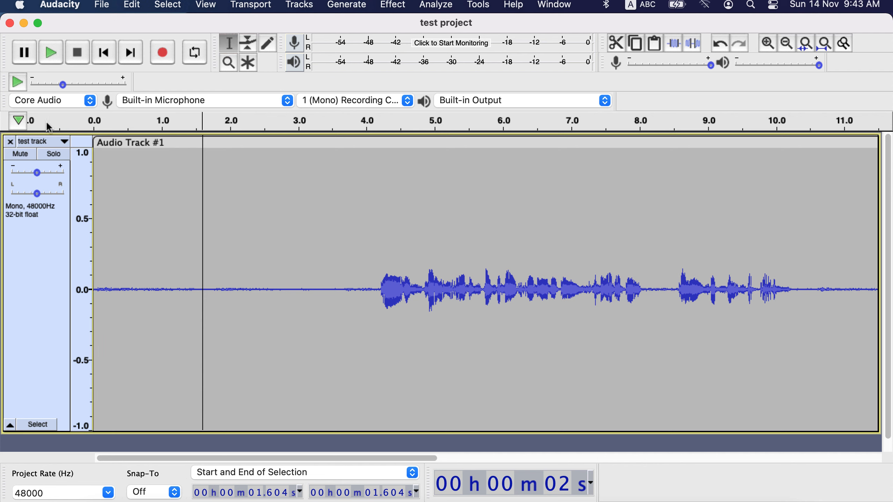
- Show the test track as a spectrogram and in multi-view before restoring the waveform, and collapse and re-expand the track
click(48, 142)
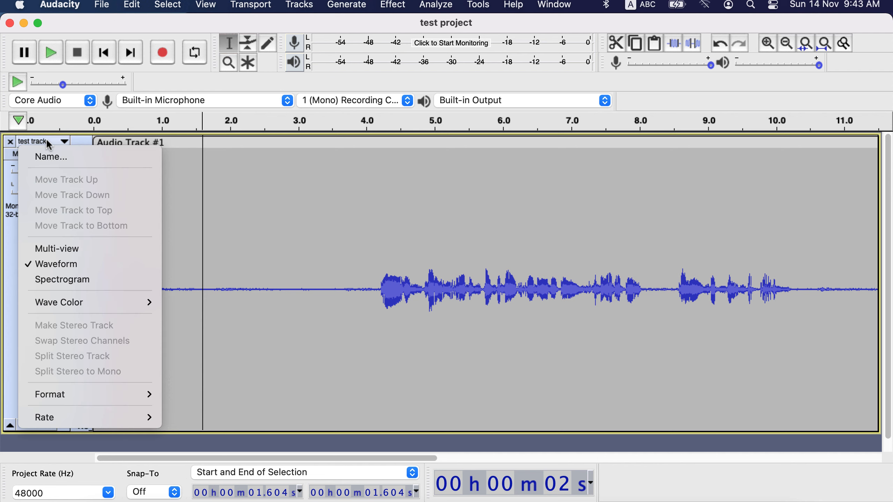
click(96, 279)
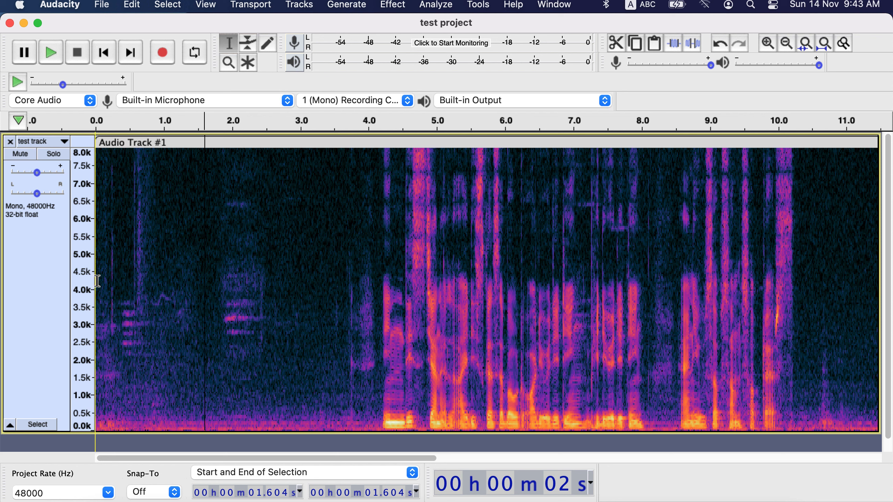
click(53, 142)
click(51, 249)
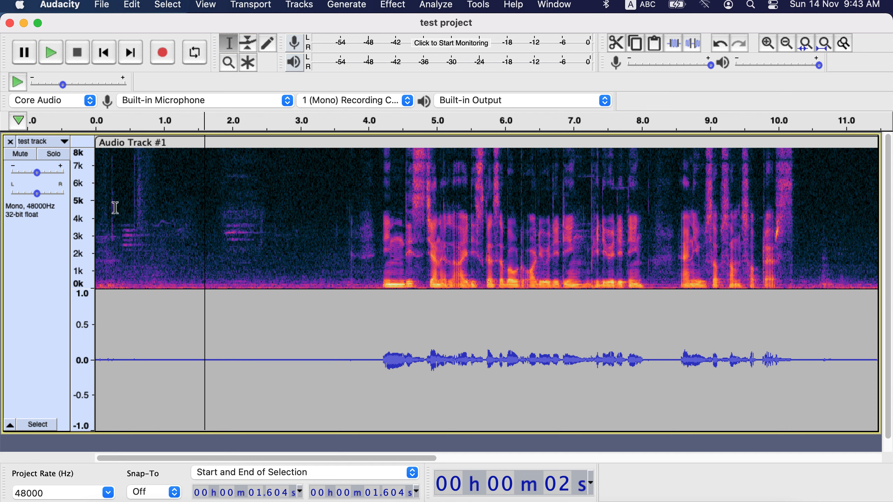
click(52, 146)
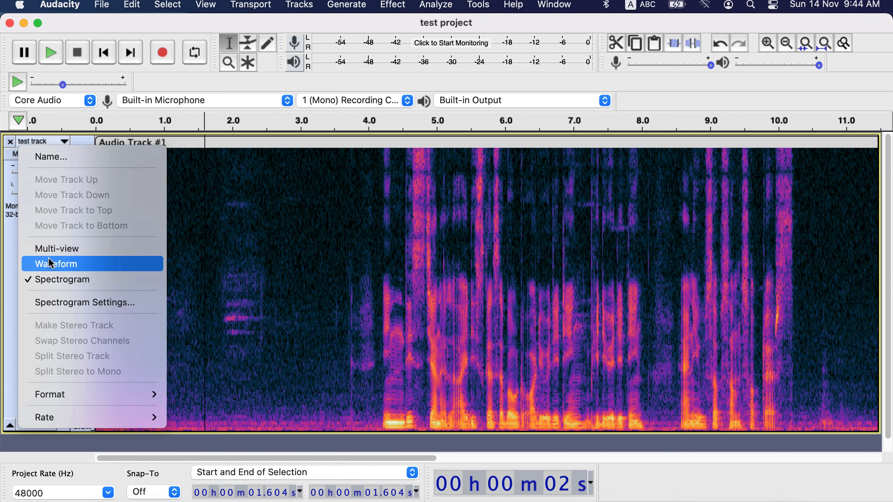
click(50, 262)
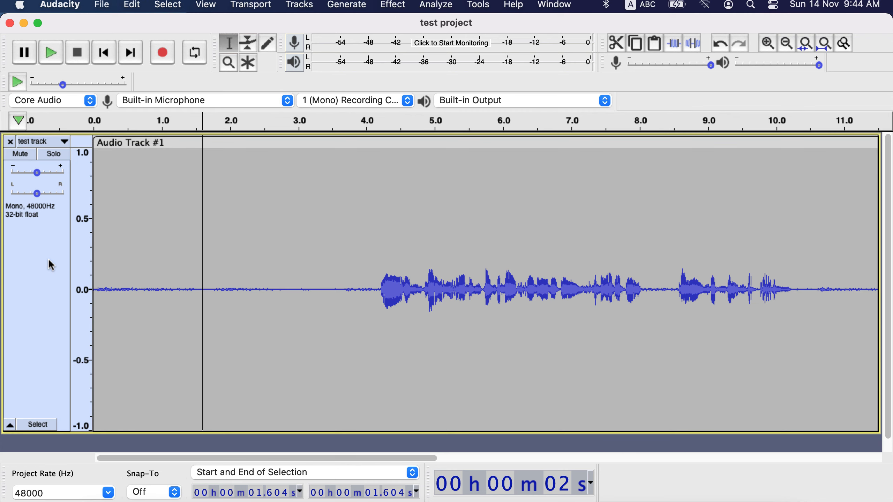
click(10, 425)
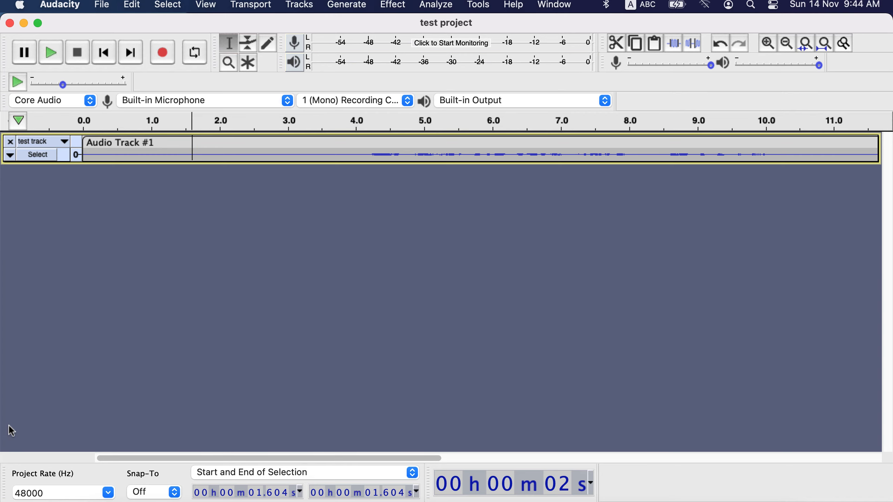
click(10, 155)
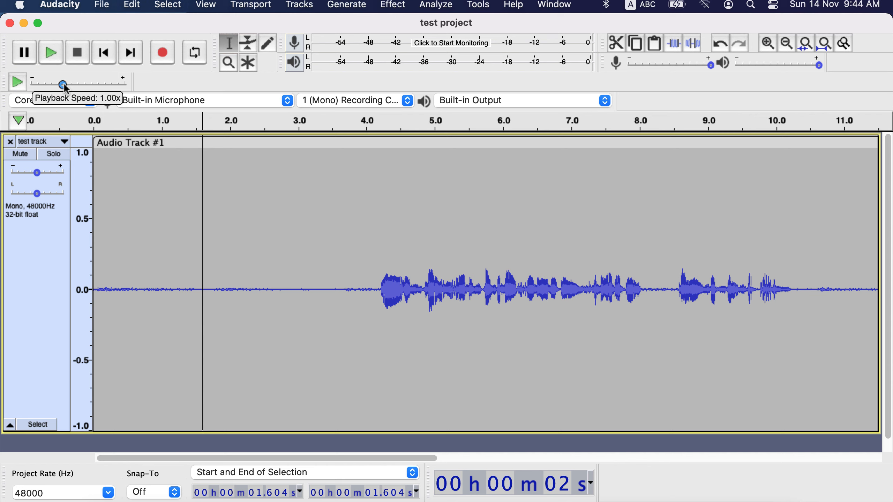
- Select about 8.5 to 10.5 seconds of the track, play it in a loop, turn looping off and stop playback
click(672, 284)
drag(675, 284, 808, 288)
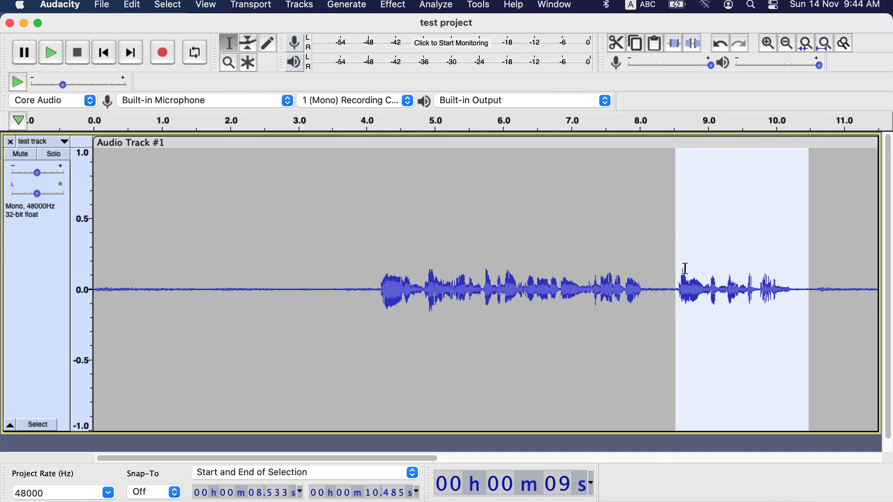
click(201, 55)
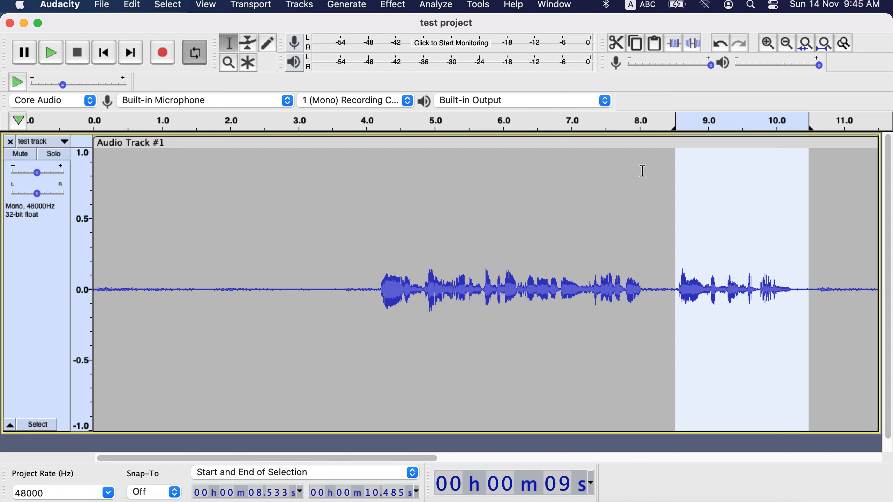
key(space)
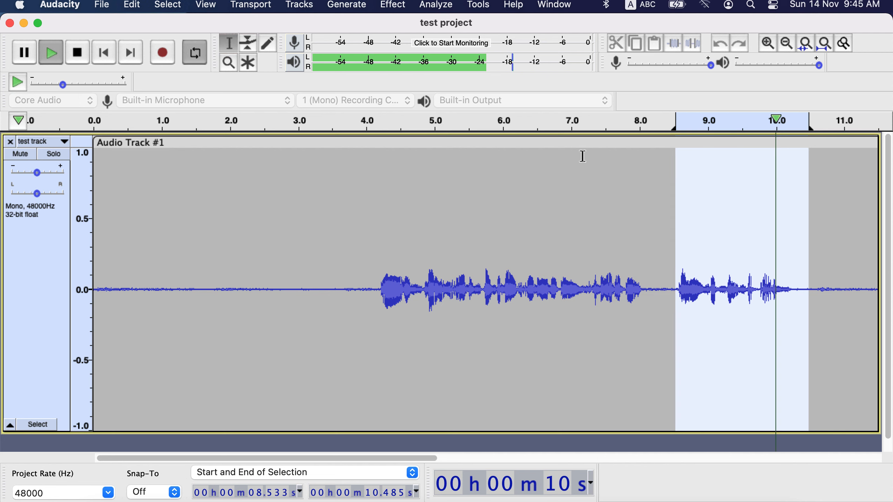
click(197, 54)
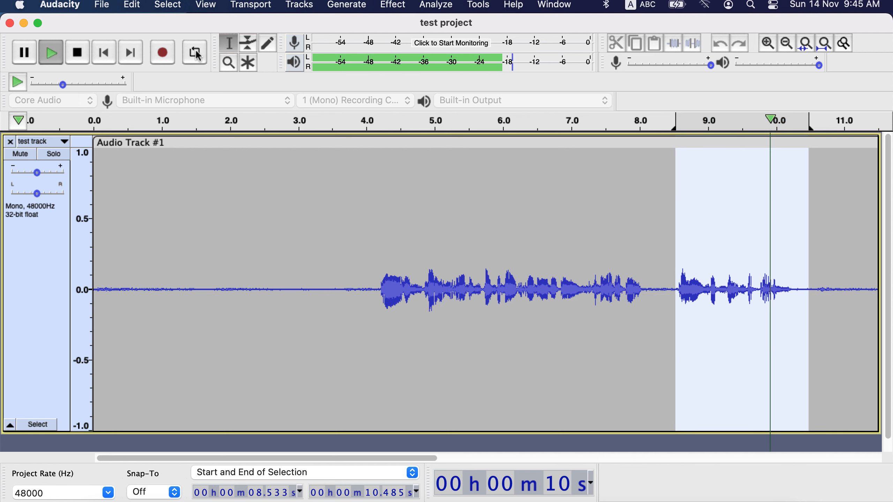
key(space)
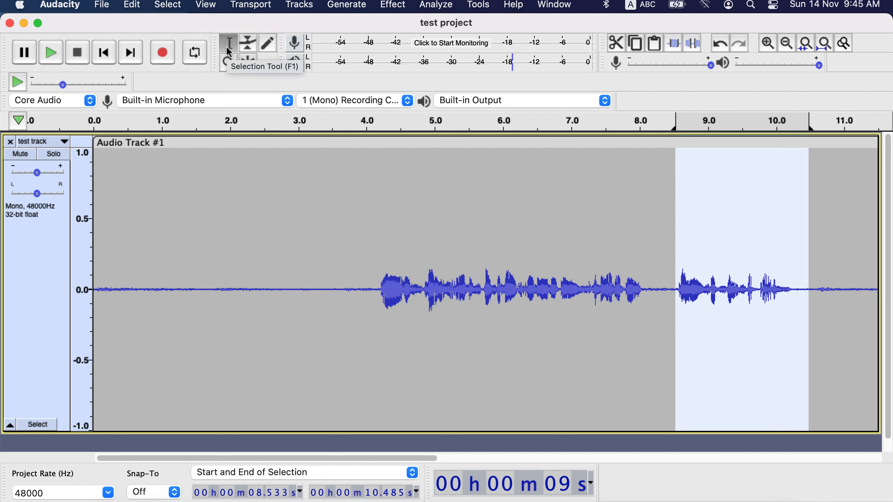
- Select about 1.7 to 3.5 seconds, and shape a volume envelope between about 8.3 and 10.2 seconds with a peak near 9 seconds
drag(213, 295, 329, 309)
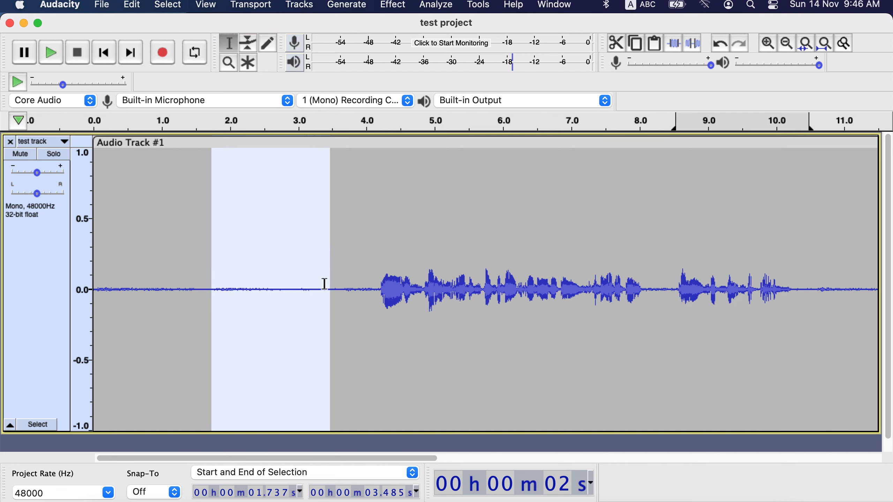
click(248, 46)
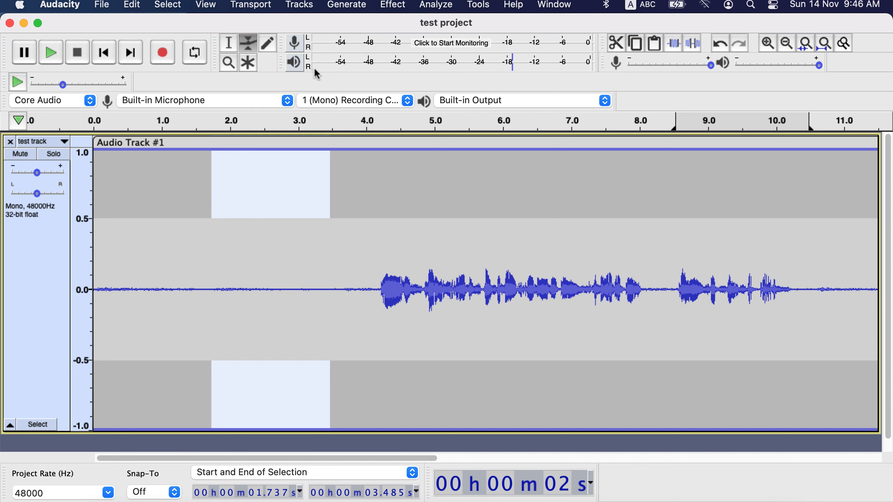
click(658, 219)
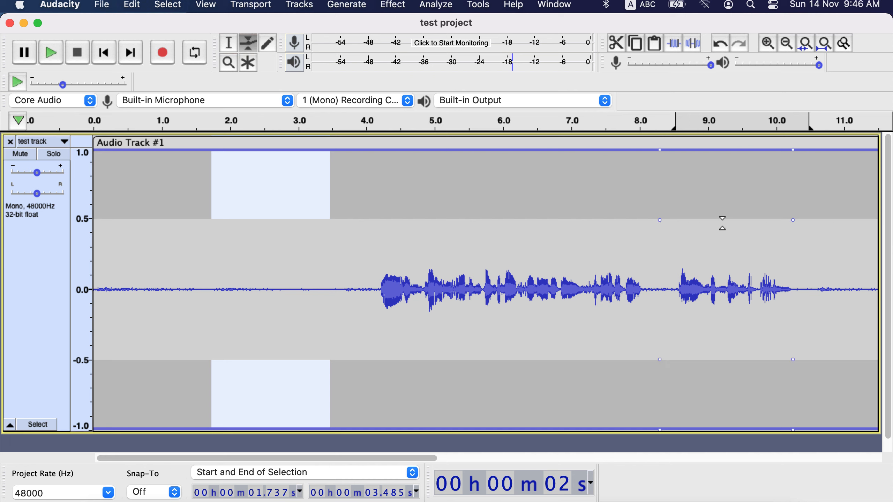
drag(721, 223, 712, 170)
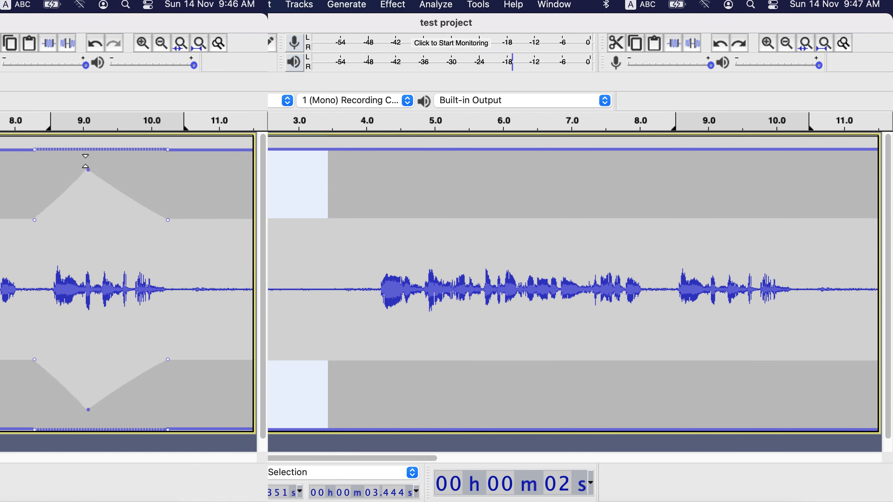
- Use the Multi-Tool to select about 4.1 to 5.3 seconds and lower the track's envelope, undo the change and return to the Selection Tool
click(249, 62)
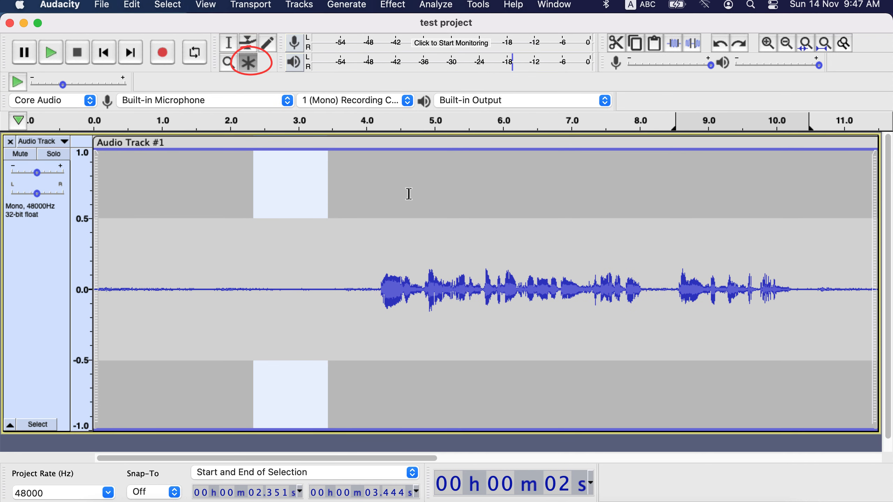
drag(370, 242, 451, 253)
drag(433, 223, 434, 251)
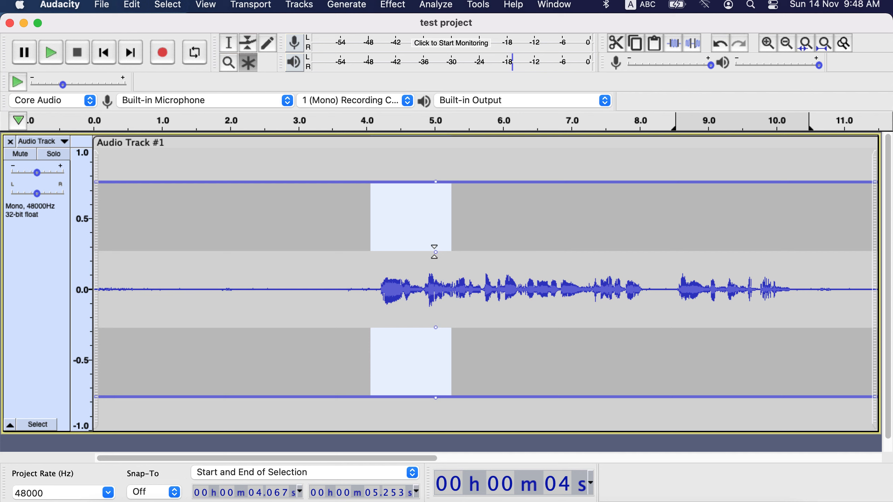
key(super+z)
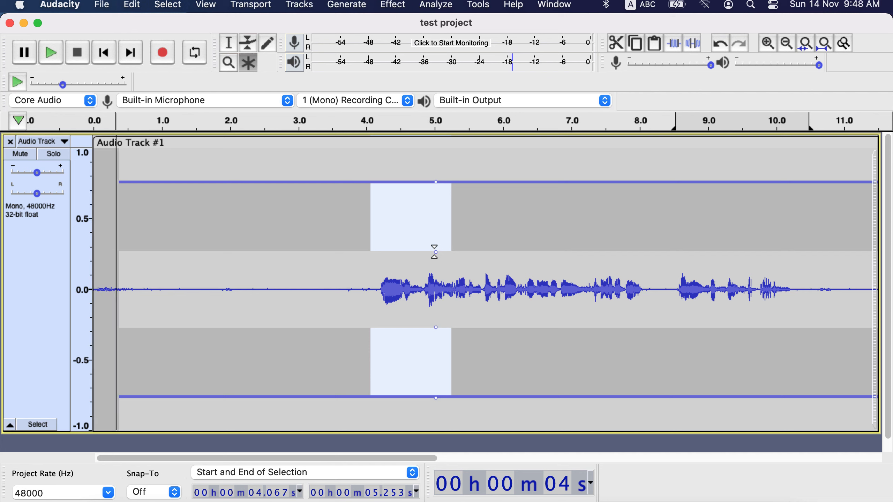
click(228, 43)
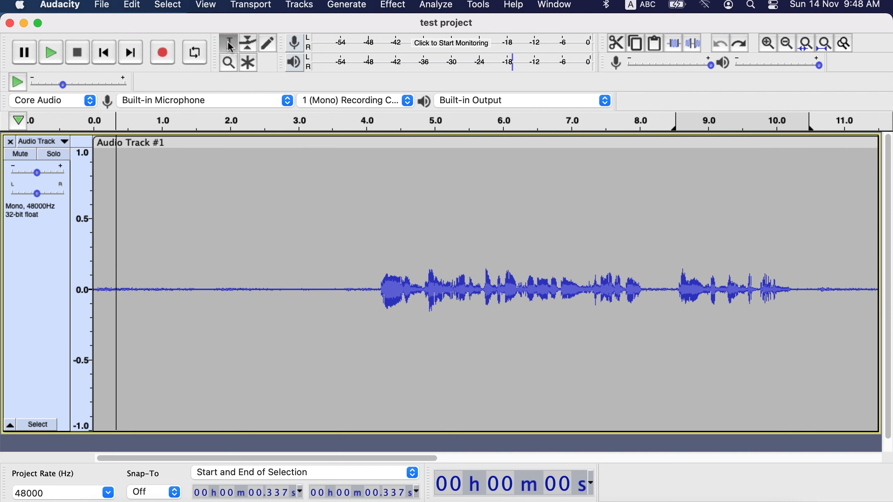
- Zoom in on the waveform around 4.5 seconds with the Zoom Tool and zoom commands, and zoom back out
click(228, 63)
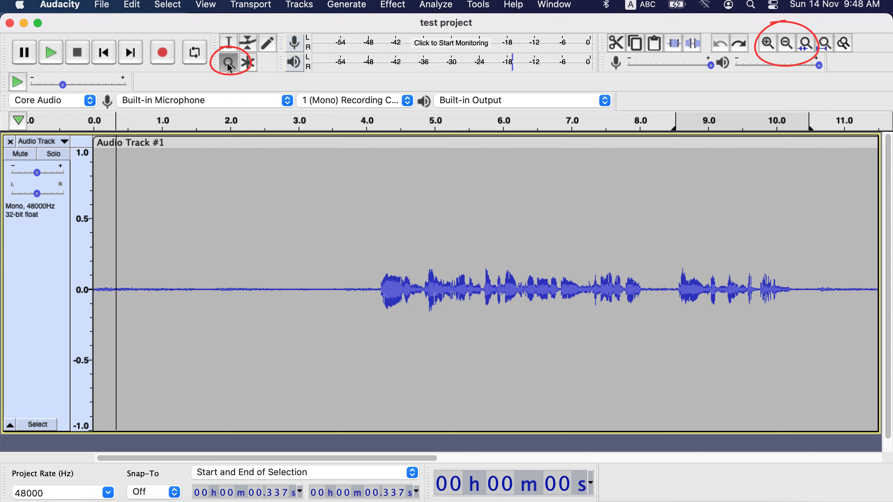
click(381, 271)
click(380, 272)
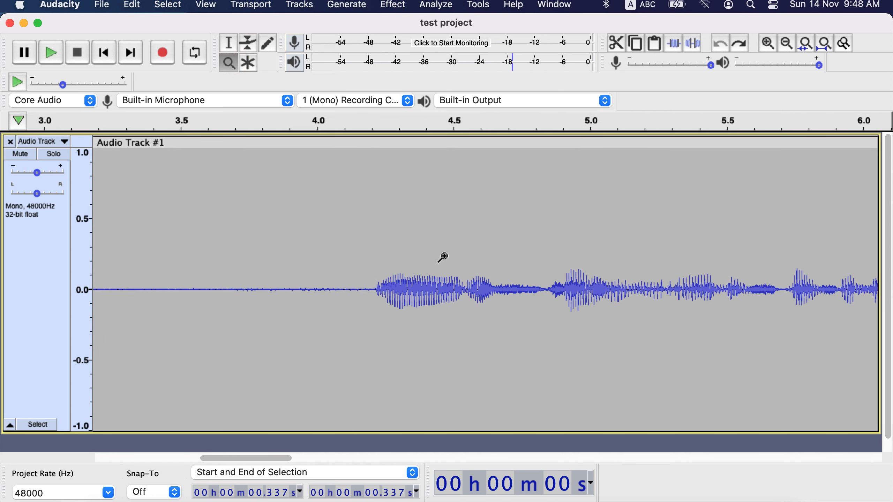
click(766, 43)
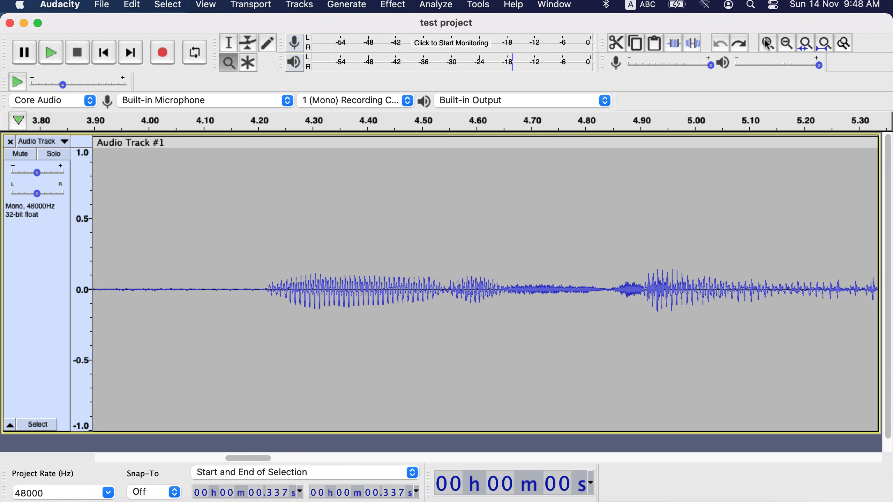
click(766, 43)
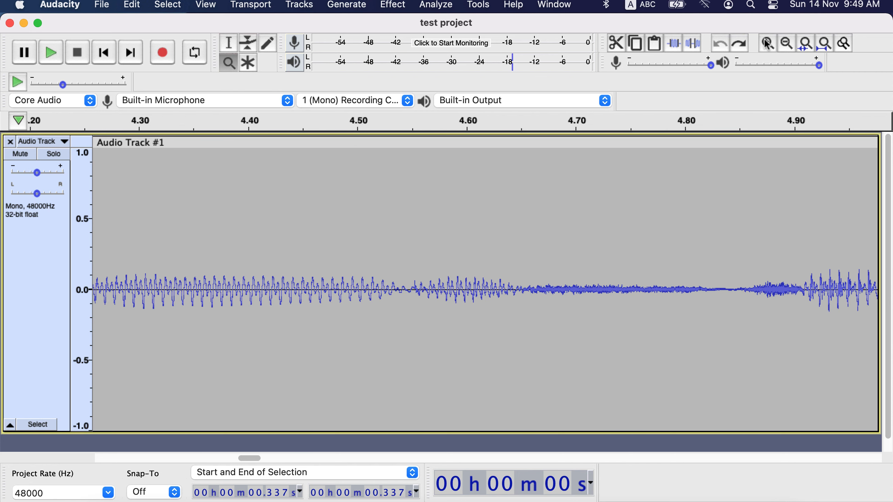
click(787, 43)
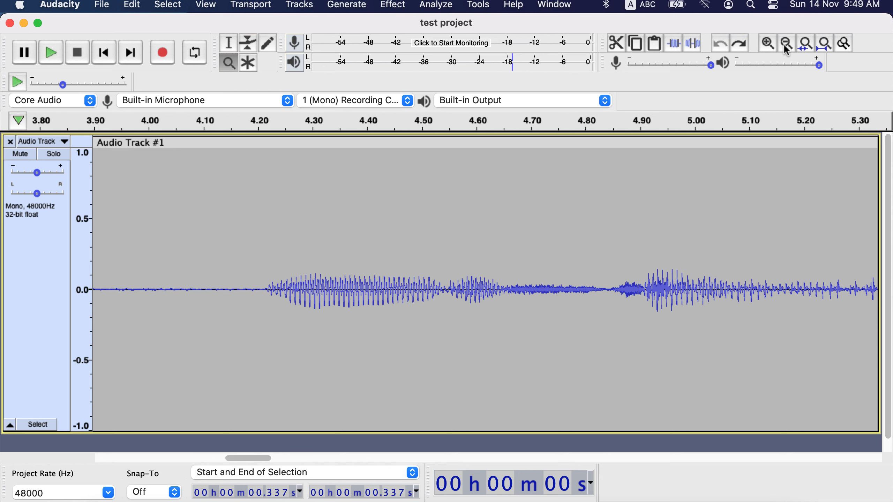
click(787, 43)
click(787, 43)
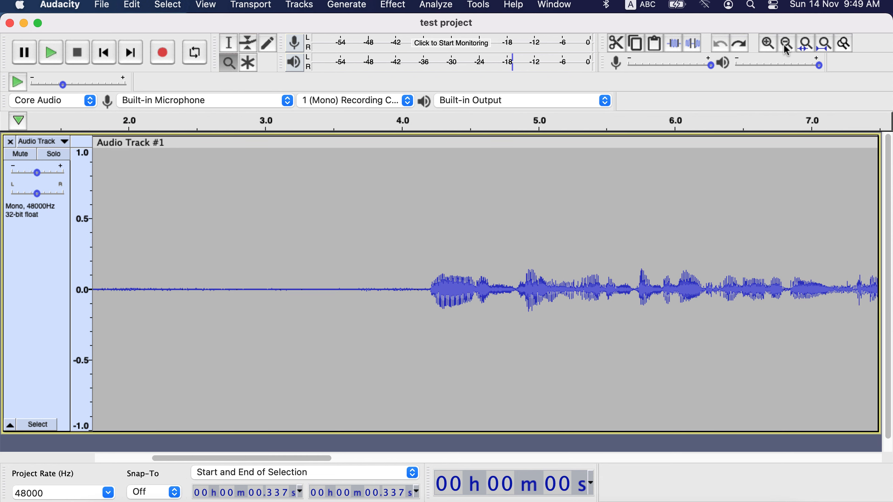
click(786, 42)
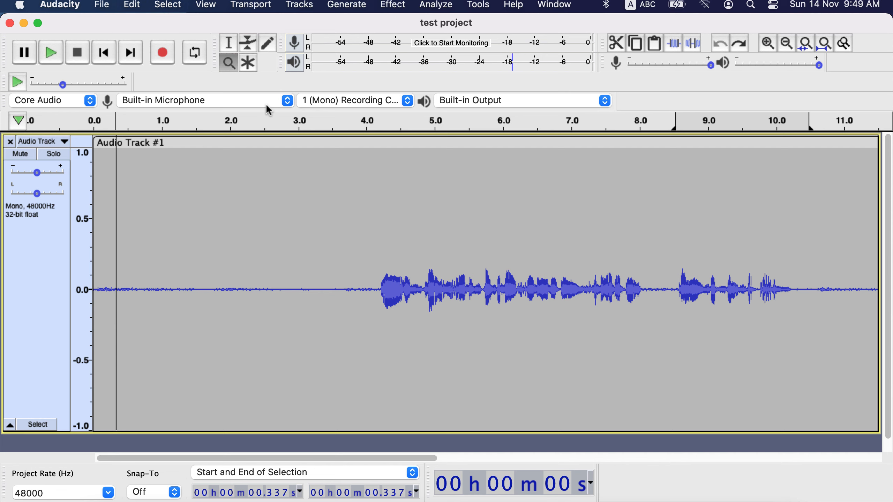
- Select about 4.0 to 7.9 seconds of the track, plot its frequency spectrum and close the analysis
click(229, 47)
drag(368, 277, 633, 271)
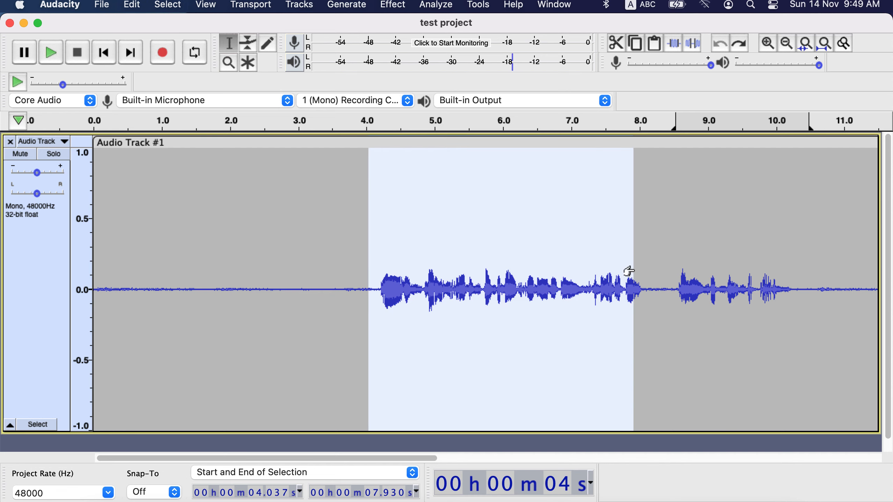
click(478, 4)
mouse_move(441, 10)
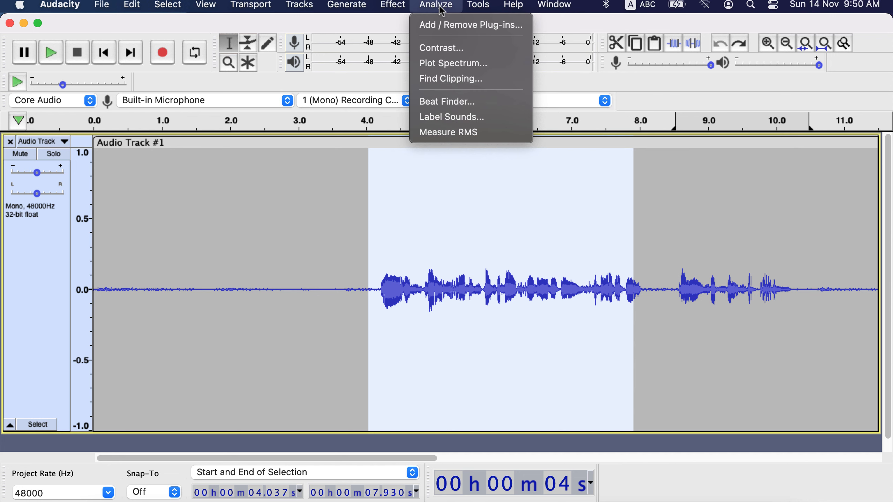
click(437, 63)
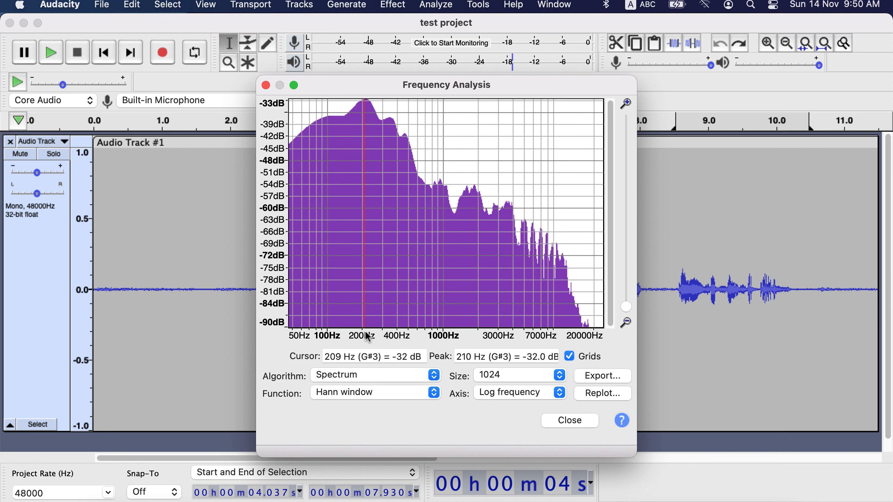
click(266, 86)
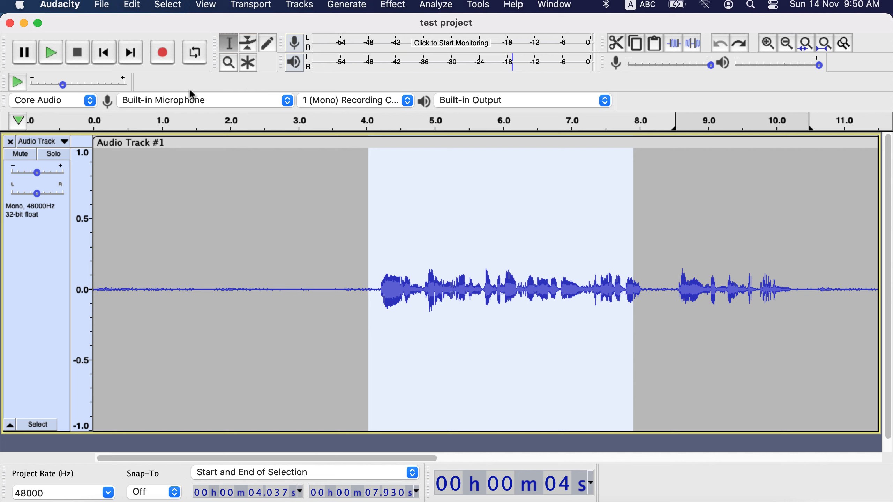
- Export the project to the Desktop as test project.mp3 with the Preset bit rate mode and Standard, 170-210 kbps quality
click(102, 5)
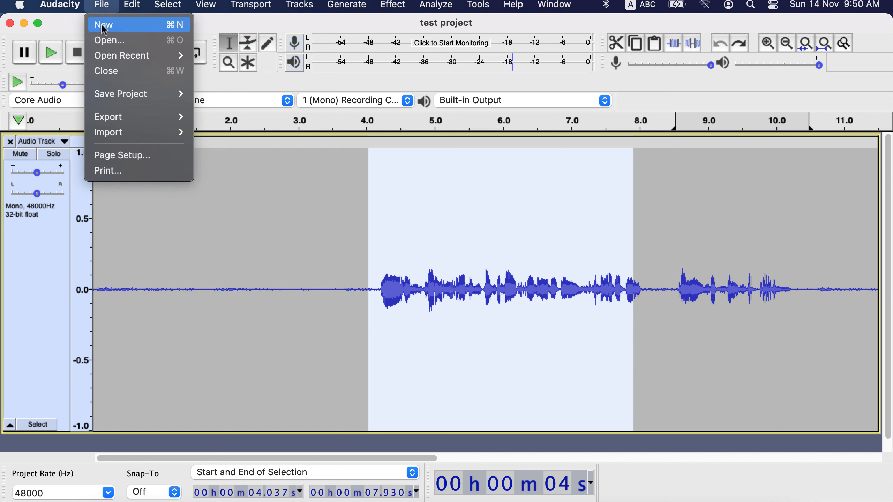
mouse_move(124, 119)
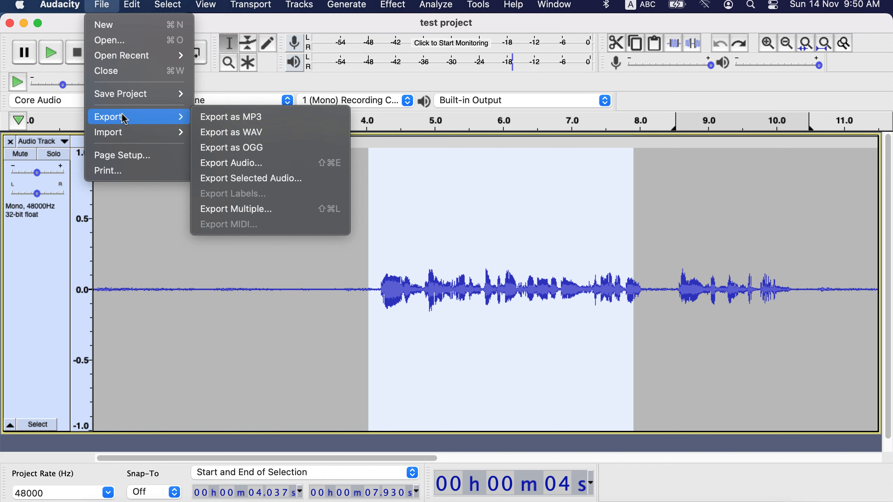
click(209, 119)
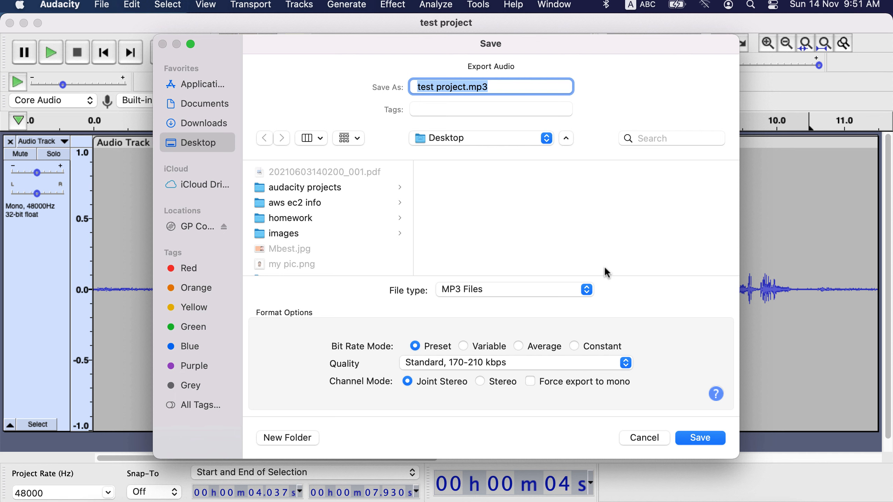
click(717, 439)
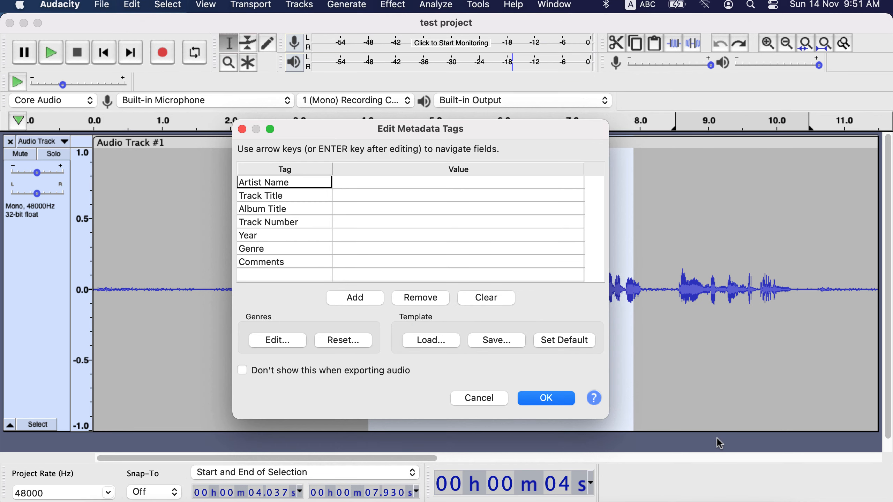
- Set the metadata artist name to "me" and the track title to "track1", and complete the export
click(383, 181)
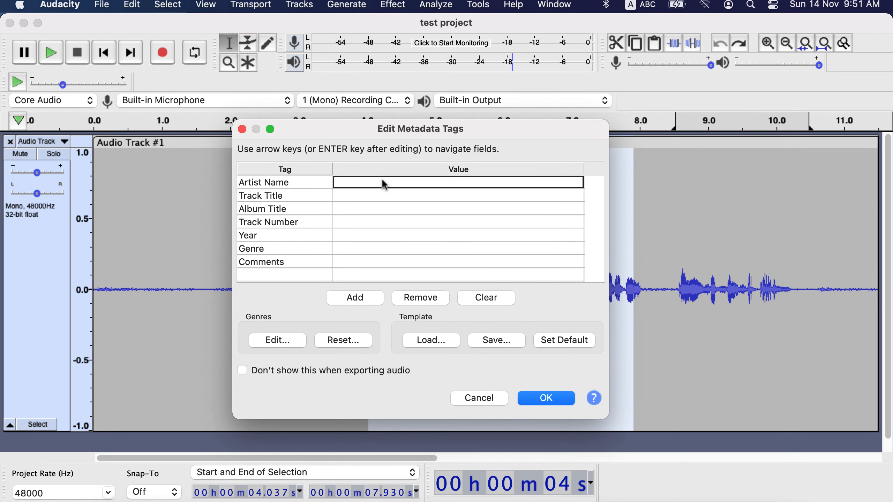
text(me)
click(377, 195)
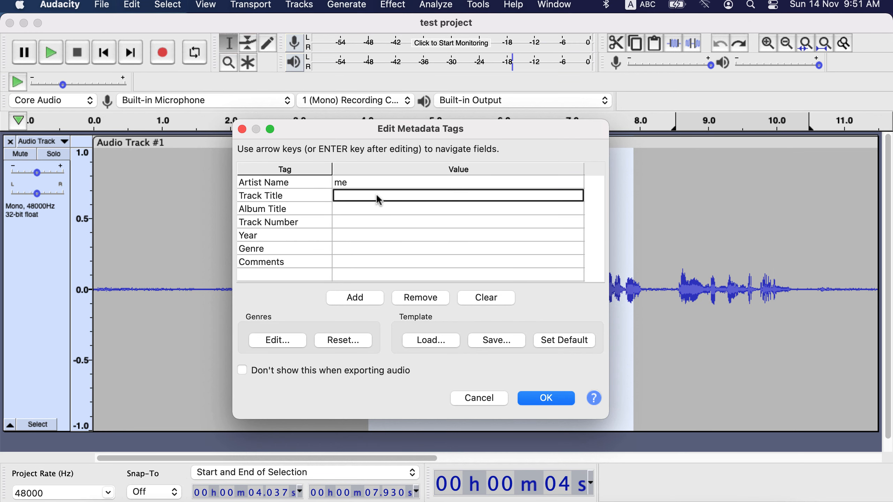
text(track1)
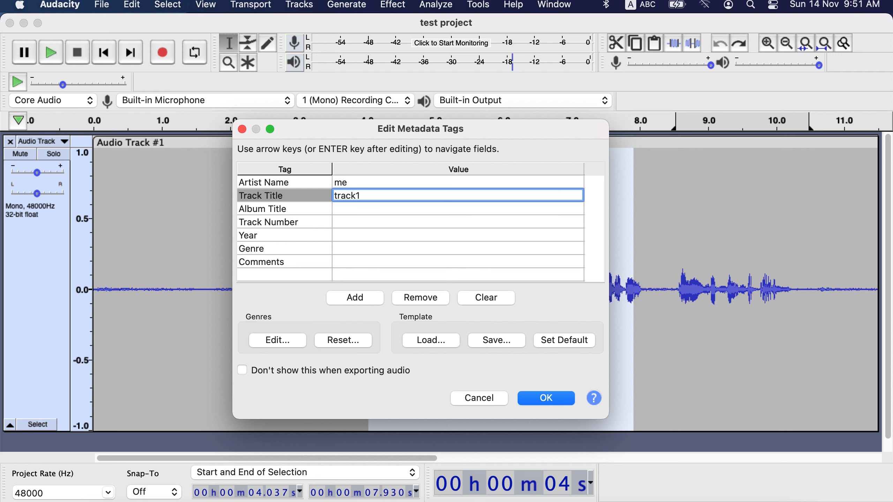
click(554, 400)
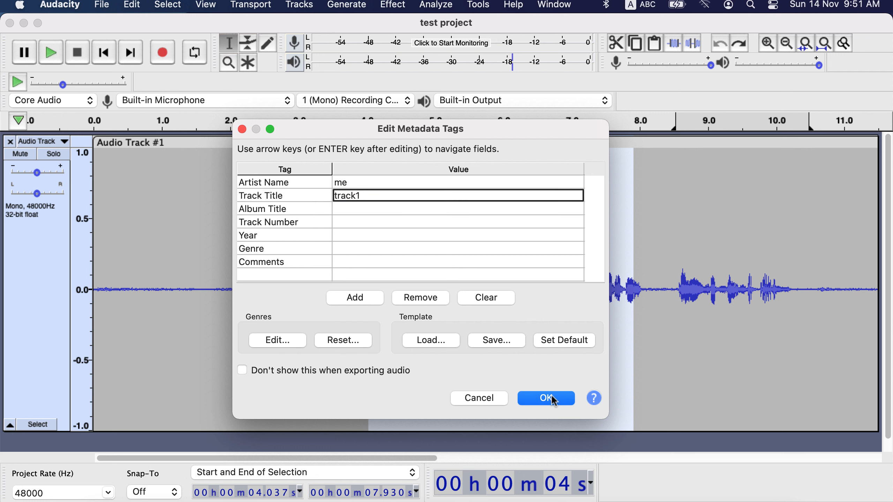
click(554, 400)
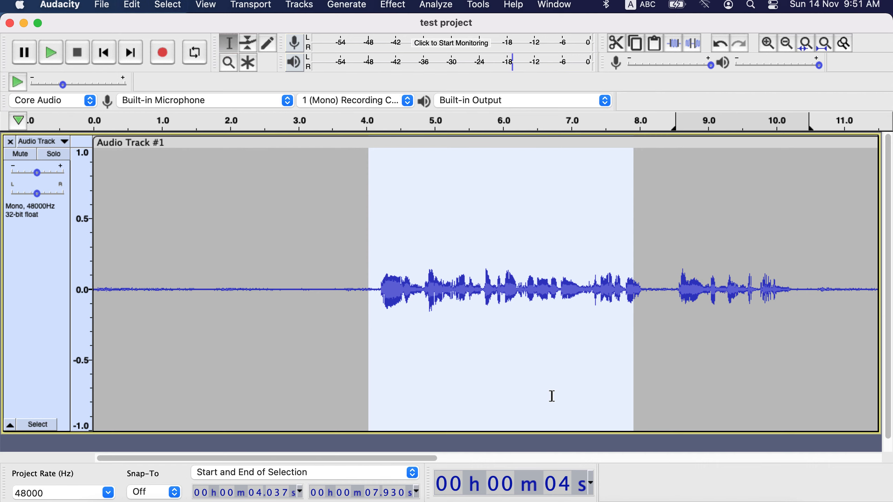
- Switch to Finder, check the exported test project.mp3 on the Desktop, and return to Audacity
key(super+Tab)
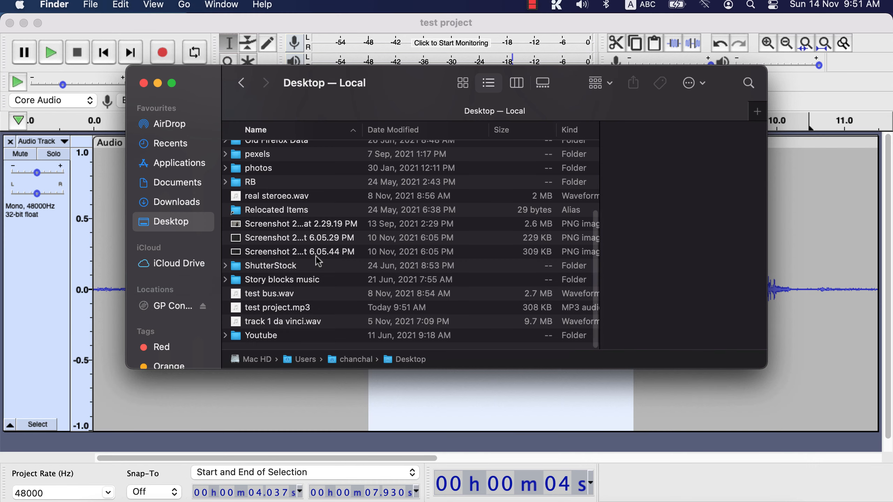
click(304, 308)
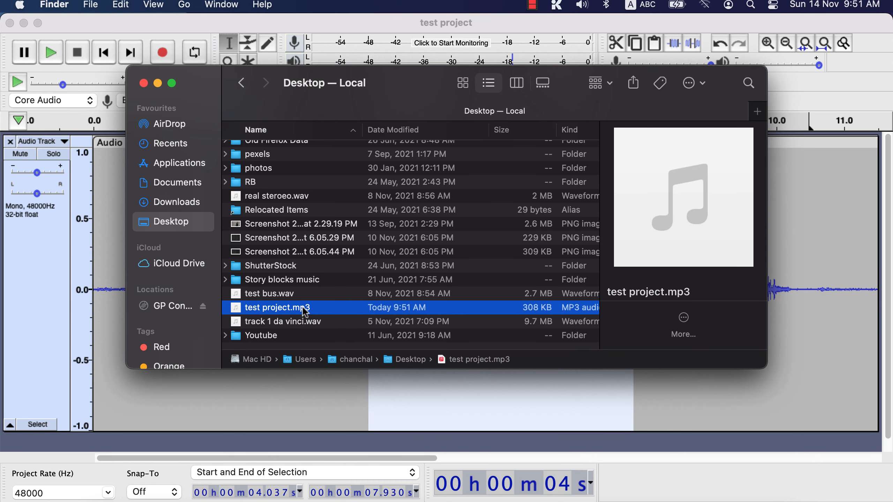
key(super+Tab)
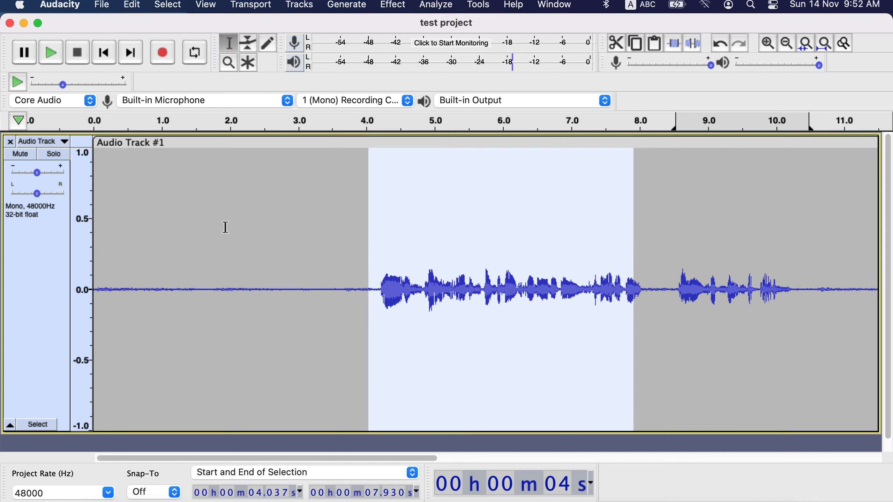
- Remove the recorded track from the project and open 10 seconds low volume.wav from the audacity projects folder
click(11, 142)
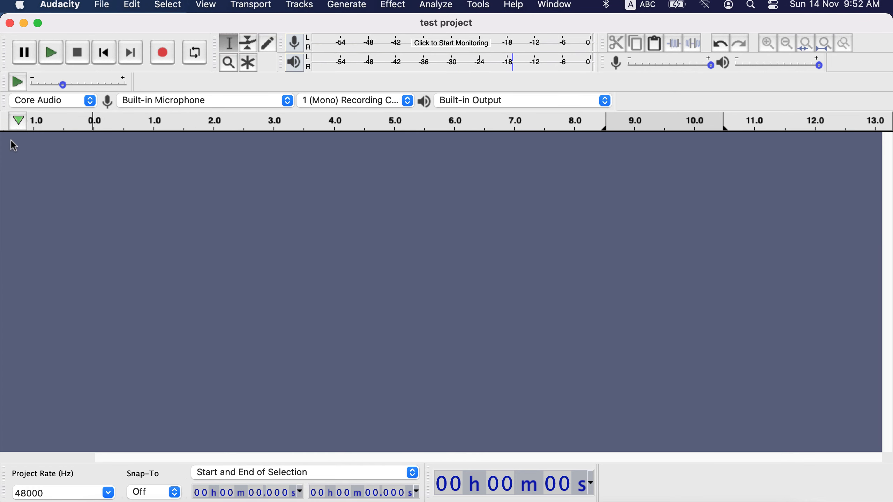
click(102, 8)
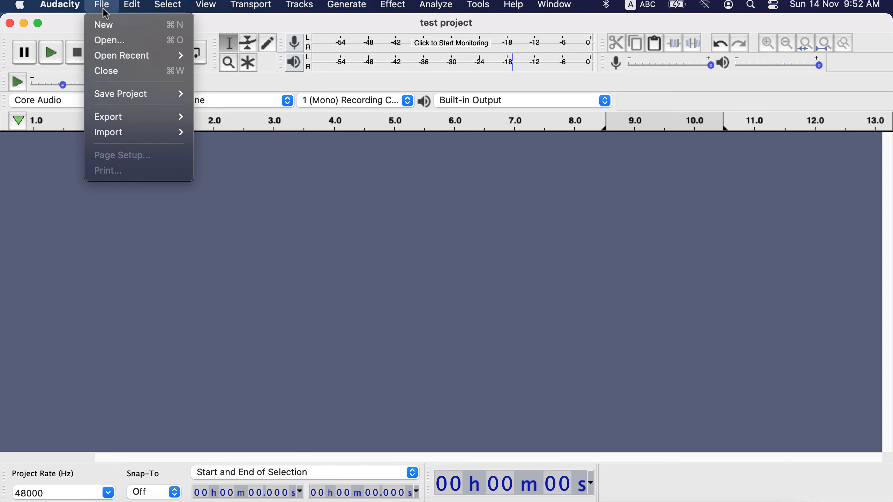
mouse_move(119, 136)
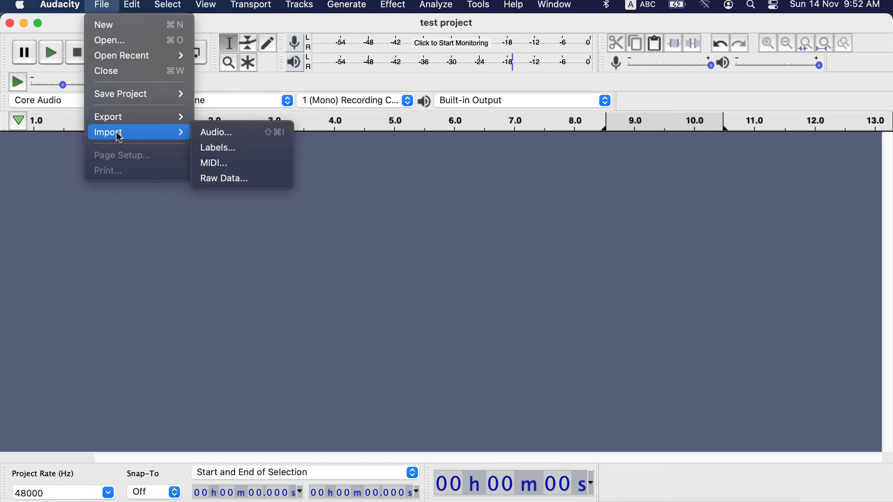
click(118, 39)
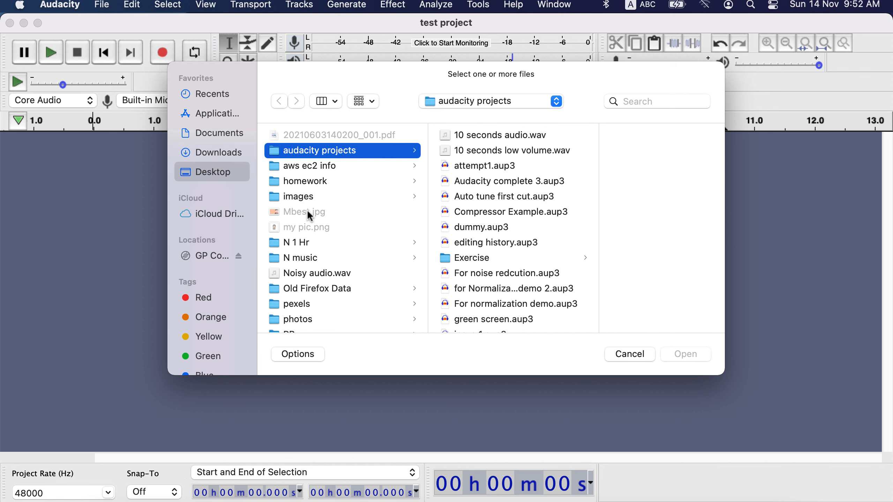
click(494, 153)
click(675, 354)
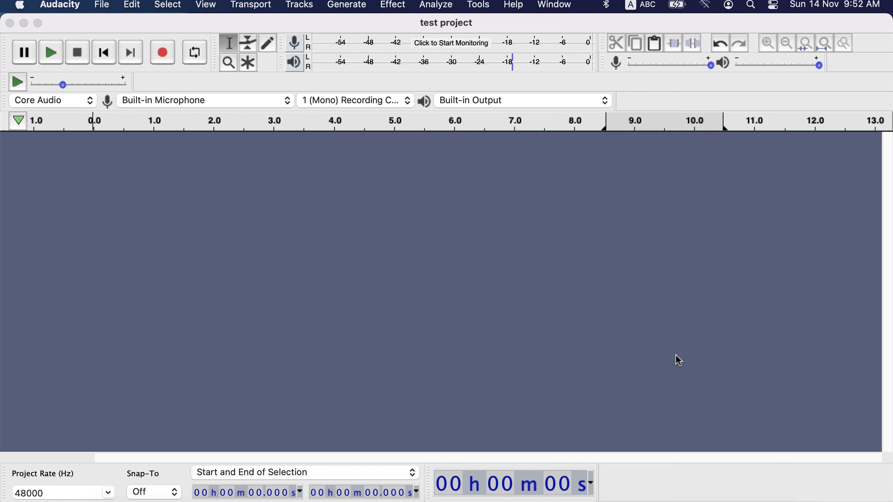
- Import the audio file hello_world.wav from the home folder as a second track
click(101, 5)
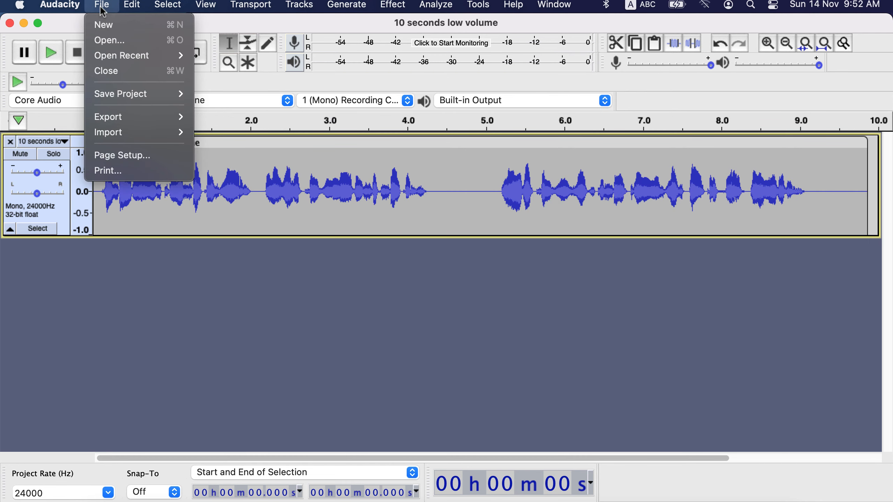
mouse_move(117, 139)
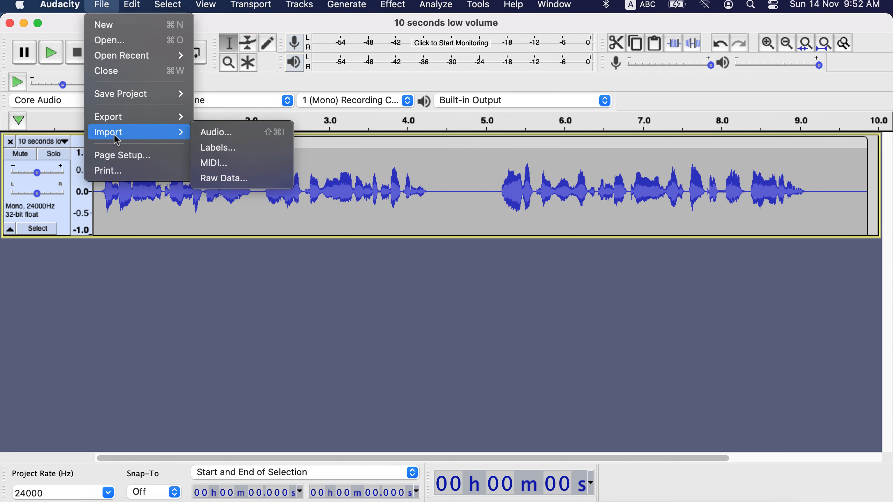
click(232, 134)
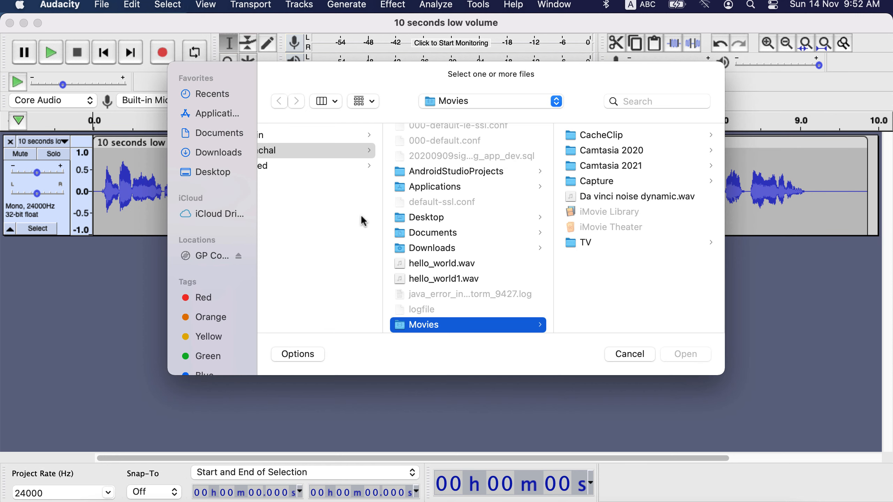
click(425, 264)
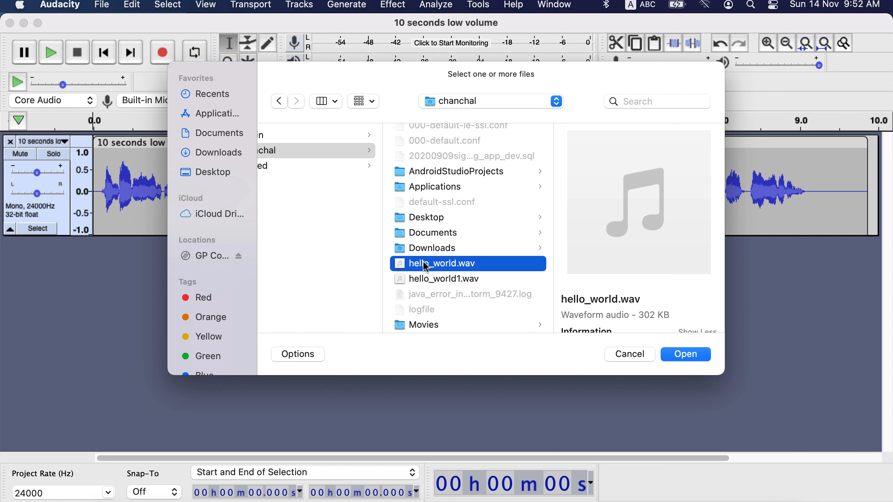
click(672, 354)
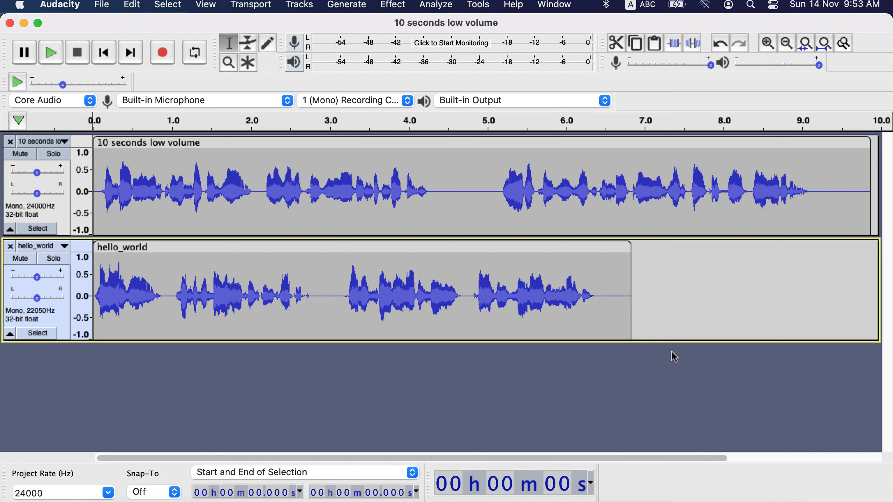
- Solo the hello_world track, mute it, and solo the 10 seconds low volume track instead
click(59, 259)
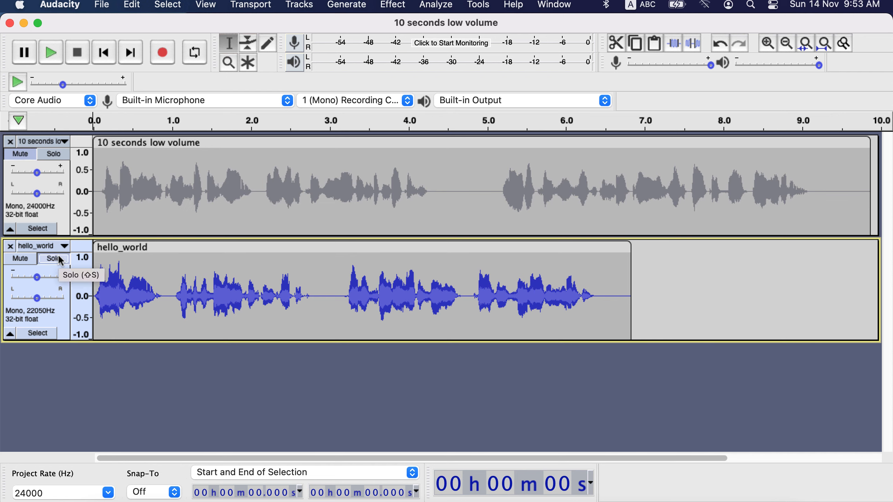
click(24, 259)
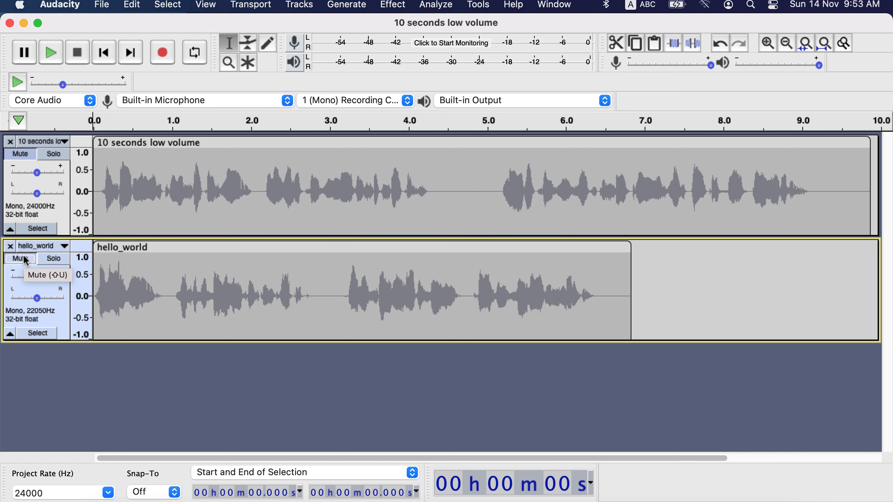
click(59, 155)
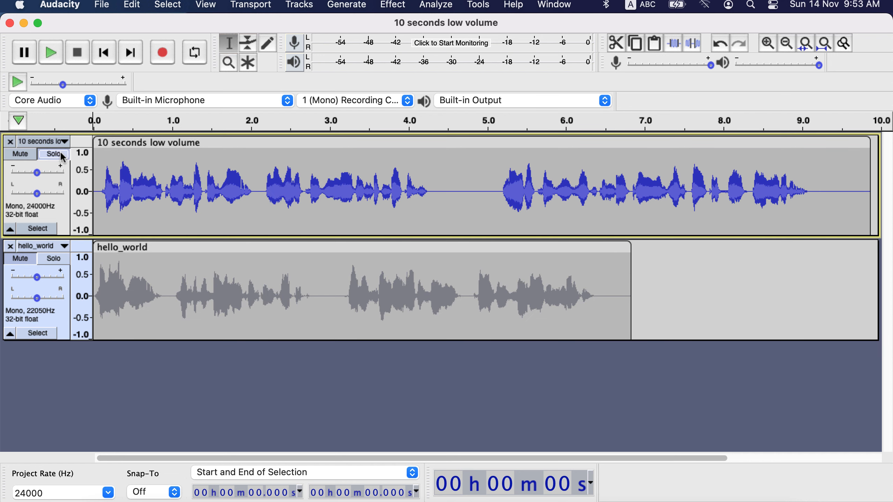